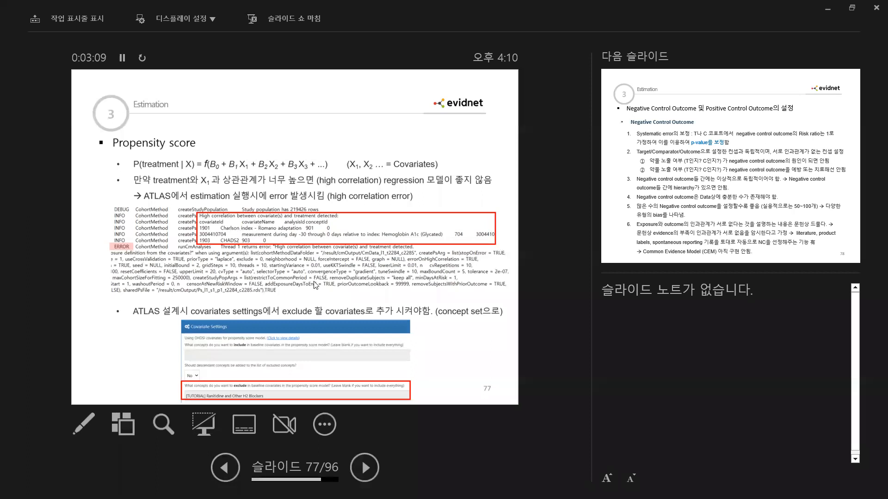
Step: Magnify the high correlation error log on slide 77 and return to the full slide
{"action": "scroll", "coordinate": [296, 252], "scroll_direction": "up", "scroll_amount": 3, "text": "ctrl"}
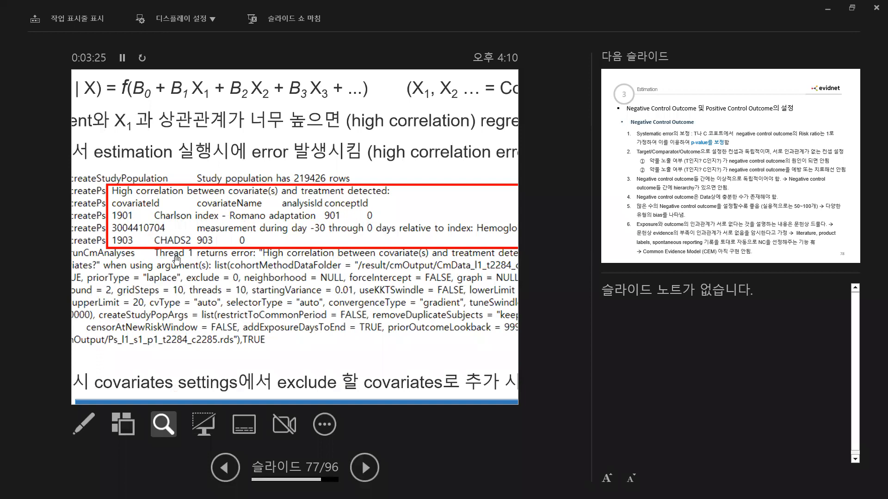
{"action": "scroll", "coordinate": [173, 255], "scroll_direction": "down", "scroll_amount": 3}
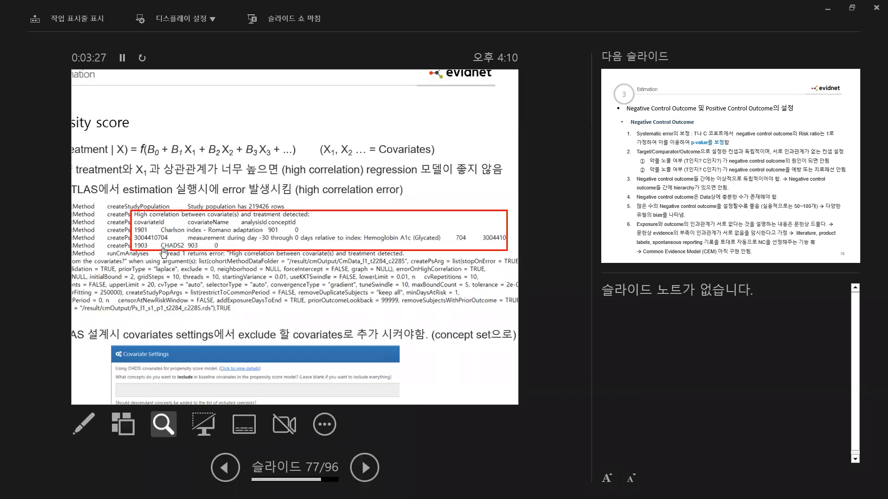
{"action": "scroll", "coordinate": [164, 255], "scroll_direction": "down", "scroll_amount": 2}
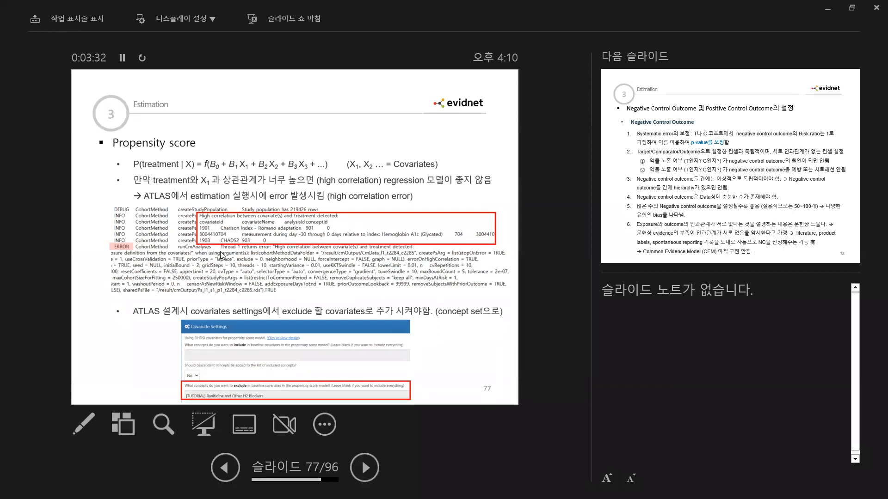
{"action": "scroll", "coordinate": [262, 323], "scroll_direction": "down", "scroll_amount": 1}
{"action": "scroll", "coordinate": [265, 311], "scroll_direction": "up", "scroll_amount": 1}
Step: Advance the slide show through the Negative and Positive Control Outcome slides to slide 81, Comparative Cohort Setting
{"action": "left_click", "coordinate": [244, 277]}
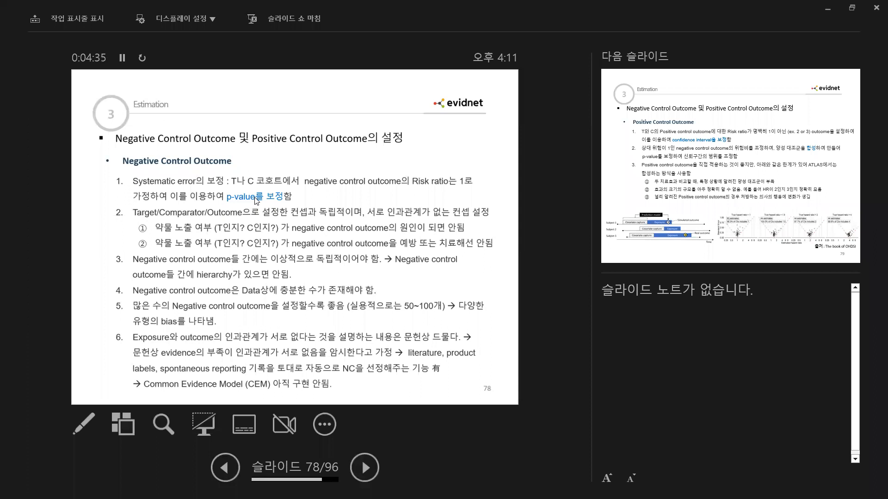
{"action": "left_click", "coordinate": [244, 215]}
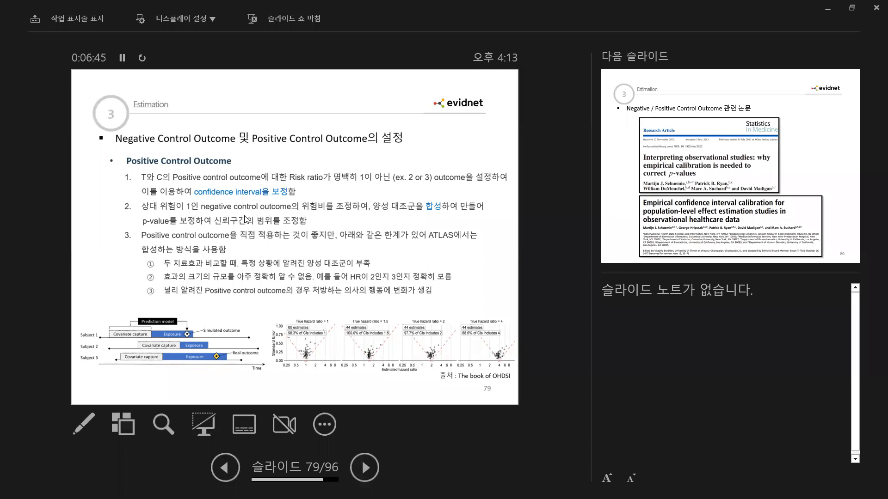
{"action": "key", "text": "Right"}
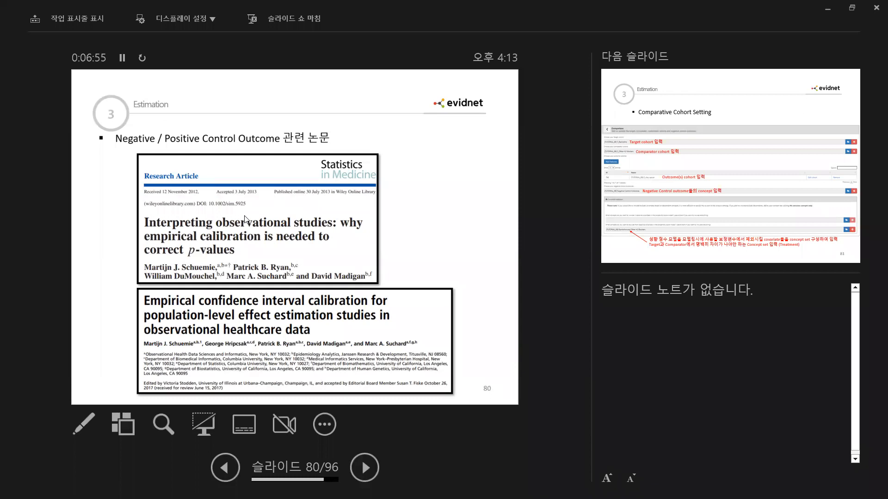
{"action": "left_click", "coordinate": [249, 351]}
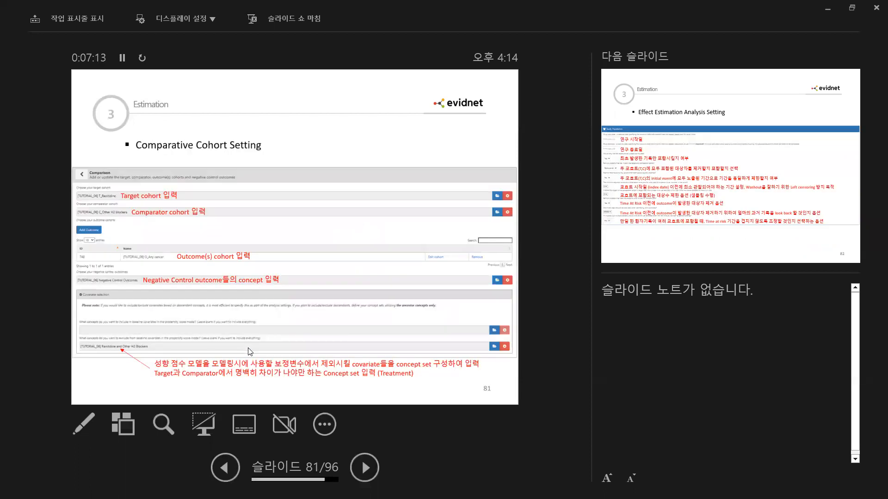
Step: Switch from the slide show to the FeederNet Estimation page in Chrome and create a new Population Level Effect Estimation
{"action": "left_click", "coordinate": [249, 351]}
{"action": "key", "text": "Left"}
{"action": "key", "text": "Escape"}
{"action": "left_click", "coordinate": [299, 488]}
{"action": "left_click", "coordinate": [348, 440]}
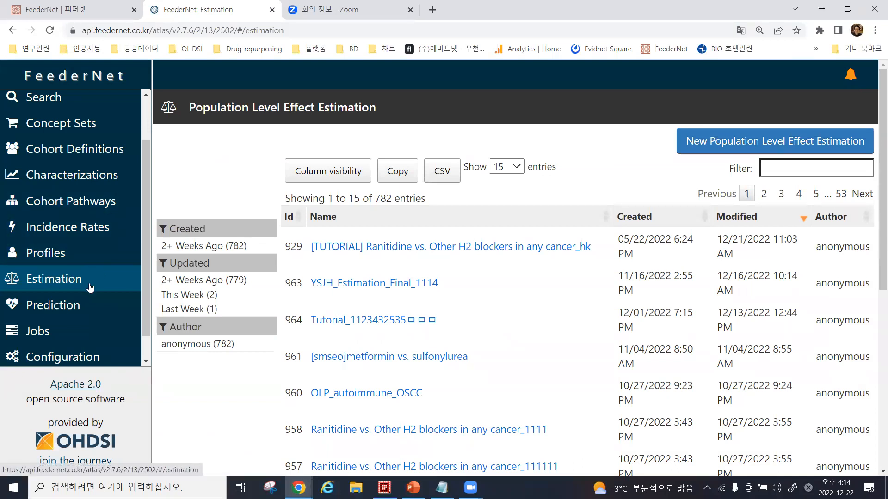
{"action": "left_click", "coordinate": [716, 150]}
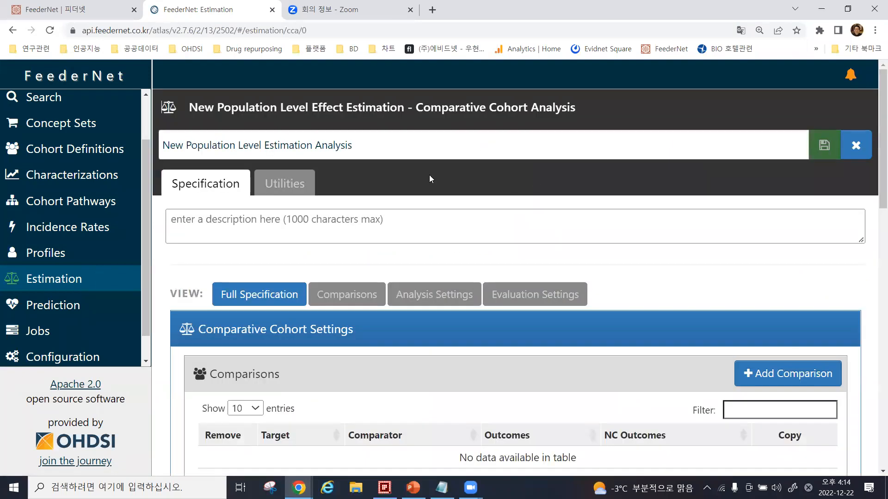
Step: Examine the Comparative Cohort, Effect Estimation Analysis and Evaluation Settings sections of the new analysis's full specification
{"action": "scroll", "coordinate": [392, 159], "scroll_direction": "down", "scroll_amount": 3}
{"action": "scroll", "coordinate": [352, 167], "scroll_direction": "down", "scroll_amount": 10}
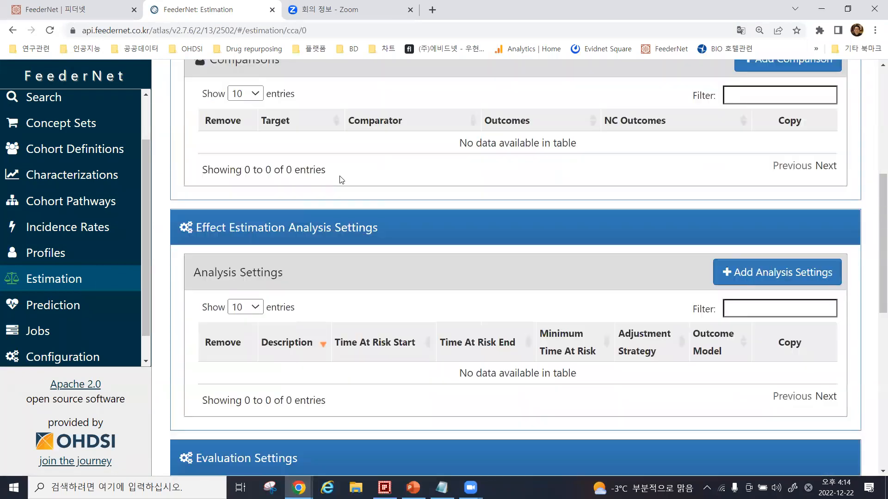
{"action": "scroll", "coordinate": [376, 169], "scroll_direction": "up", "scroll_amount": 4}
{"action": "key", "text": "ctrl+minus"}
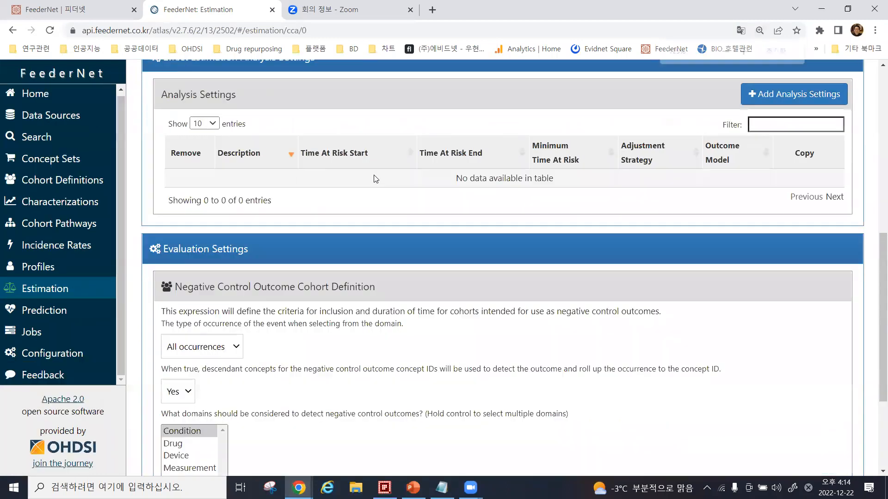
{"action": "scroll", "coordinate": [378, 178], "scroll_direction": "up", "scroll_amount": 8}
{"action": "scroll", "coordinate": [369, 189], "scroll_direction": "down", "scroll_amount": 2}
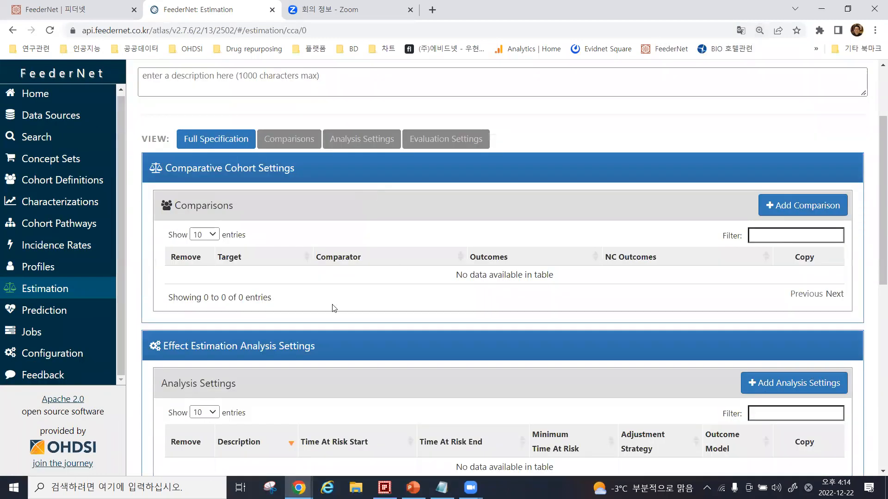
{"action": "scroll", "coordinate": [307, 255], "scroll_direction": "down", "scroll_amount": 3}
{"action": "scroll", "coordinate": [361, 268], "scroll_direction": "down", "scroll_amount": 5}
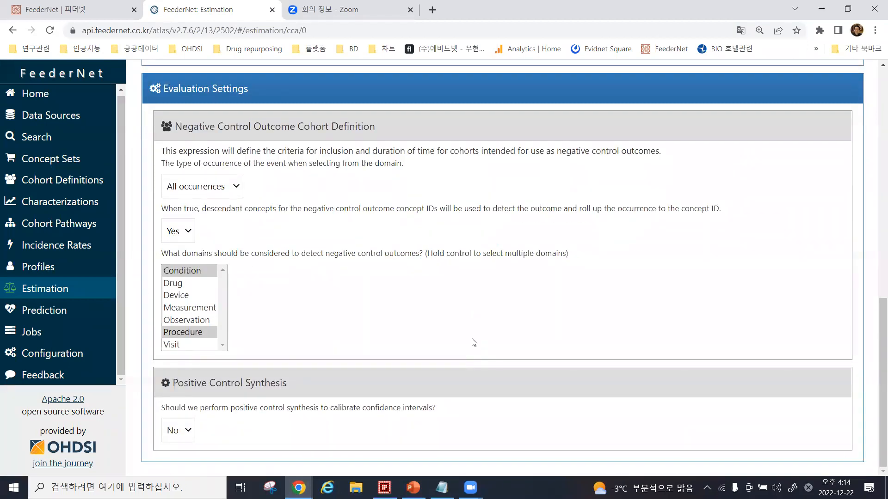
{"action": "scroll", "coordinate": [460, 343], "scroll_direction": "up", "scroll_amount": 5}
{"action": "scroll", "coordinate": [283, 224], "scroll_direction": "up", "scroll_amount": 2}
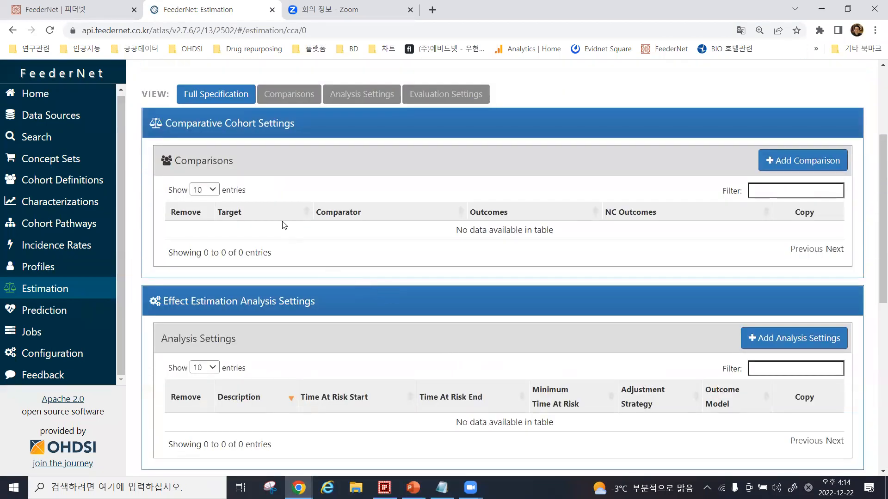
{"action": "scroll", "coordinate": [323, 246], "scroll_direction": "up", "scroll_amount": 2}
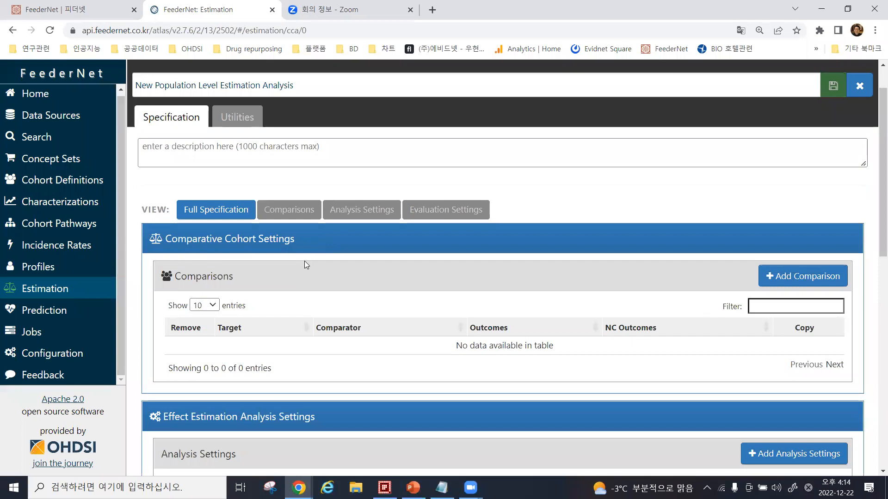
{"action": "scroll", "coordinate": [315, 274], "scroll_direction": "down", "scroll_amount": 4}
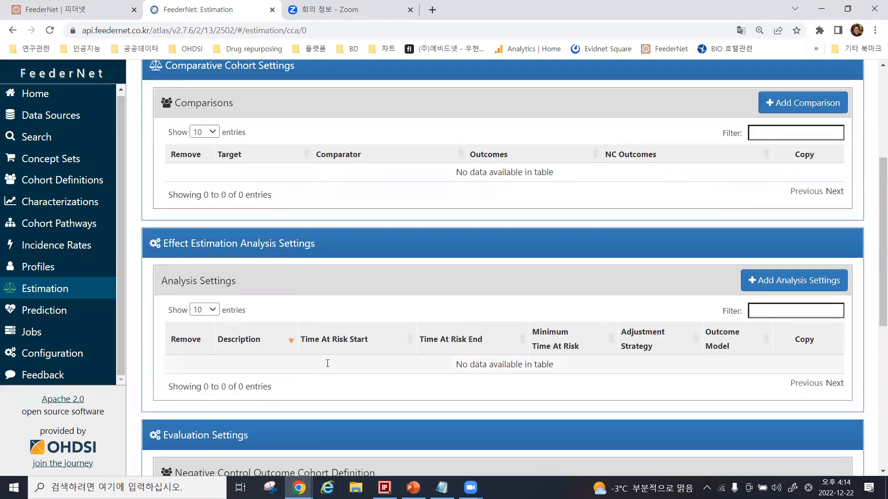
{"action": "scroll", "coordinate": [327, 363], "scroll_direction": "down", "scroll_amount": 8}
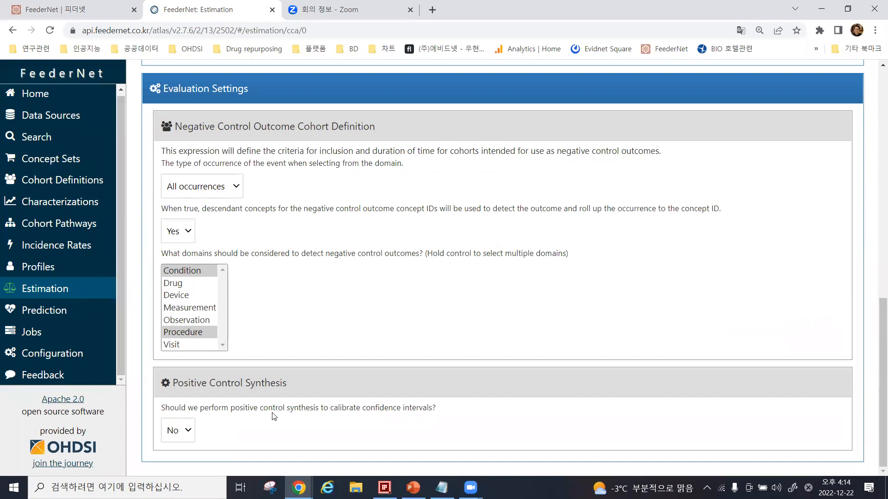
{"action": "scroll", "coordinate": [248, 363], "scroll_direction": "up", "scroll_amount": 15}
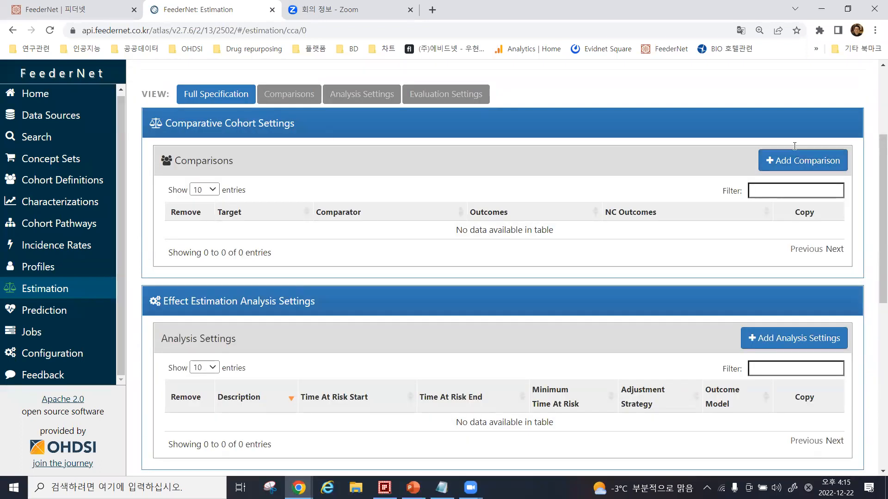
Step: Add a comparison and choose T_Ranitidine_hk2222 as its target cohort, filtering the cohort list by "raniti"
{"action": "left_click", "coordinate": [830, 165]}
{"action": "scroll", "coordinate": [314, 141], "scroll_direction": "up", "scroll_amount": 1}
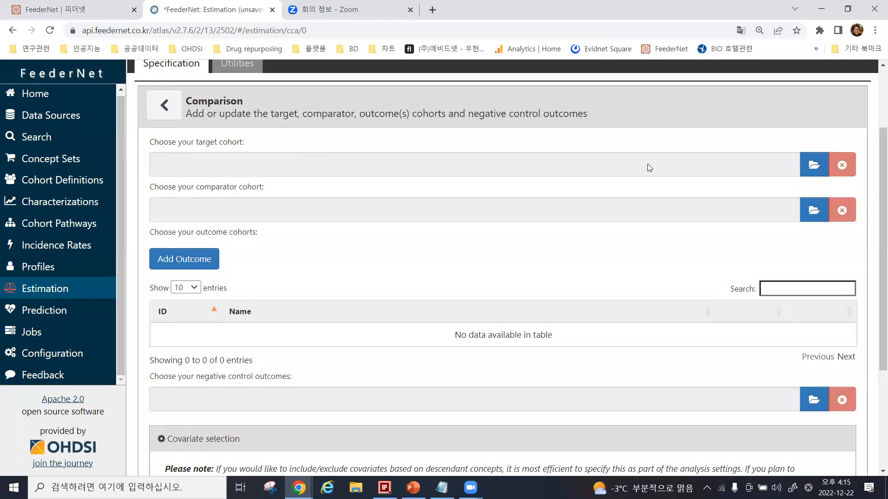
{"action": "left_click", "coordinate": [814, 171]}
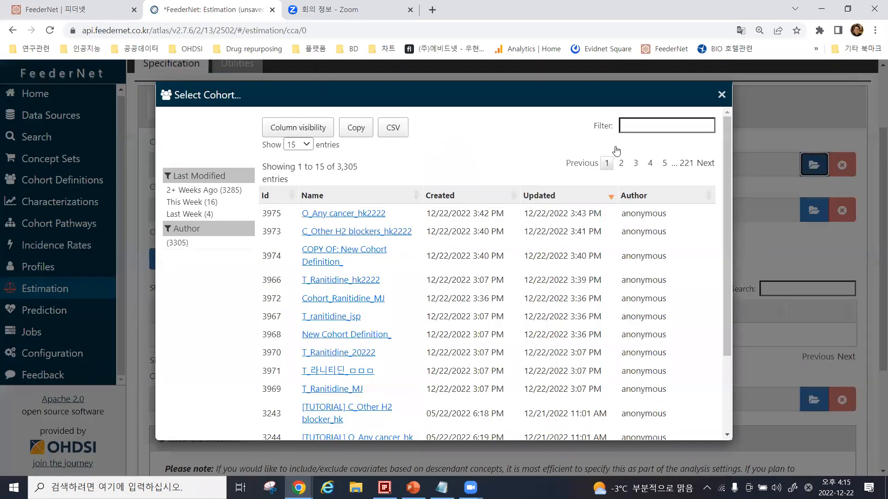
{"action": "left_click", "coordinate": [629, 128]}
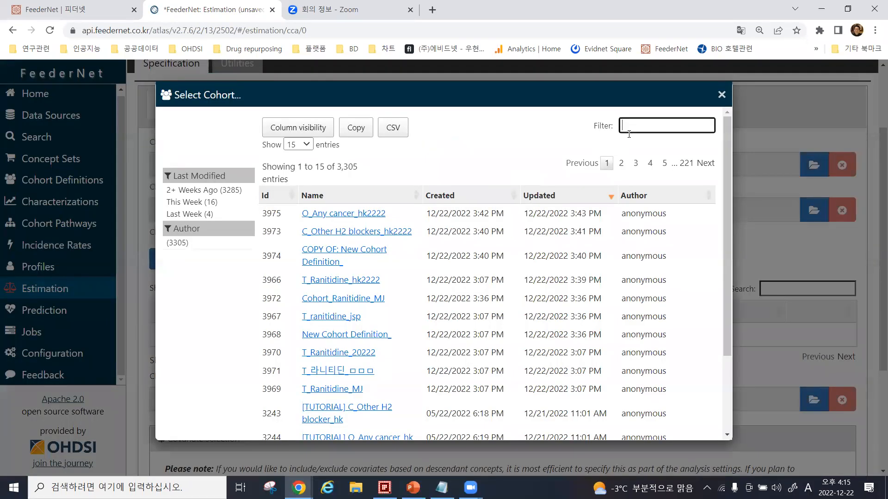
{"action": "type", "text": "rani"}
{"action": "key", "text": "BackSpace"}
{"action": "key", "text": "BackSpace"}
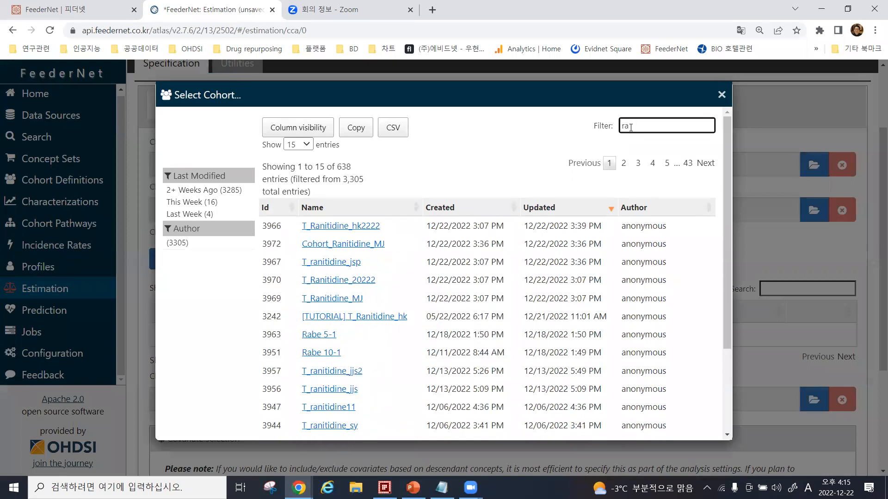
{"action": "type", "text": "niti"}
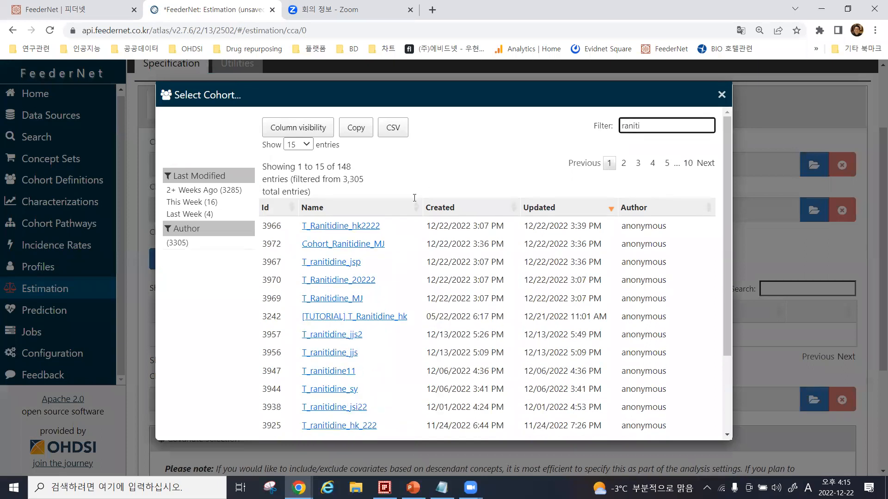
{"action": "left_click", "coordinate": [370, 225]}
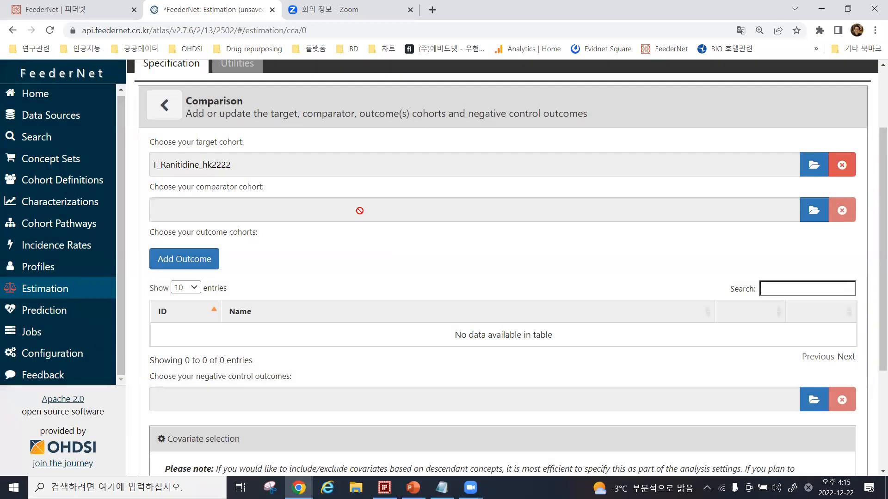
Step: Choose C_Other H2 blockers_hk2222 as the comparator cohort, filtering by "h2 bl", and add O_Any cancer_hk2222 as an outcome cohort
{"action": "left_click", "coordinate": [814, 210]}
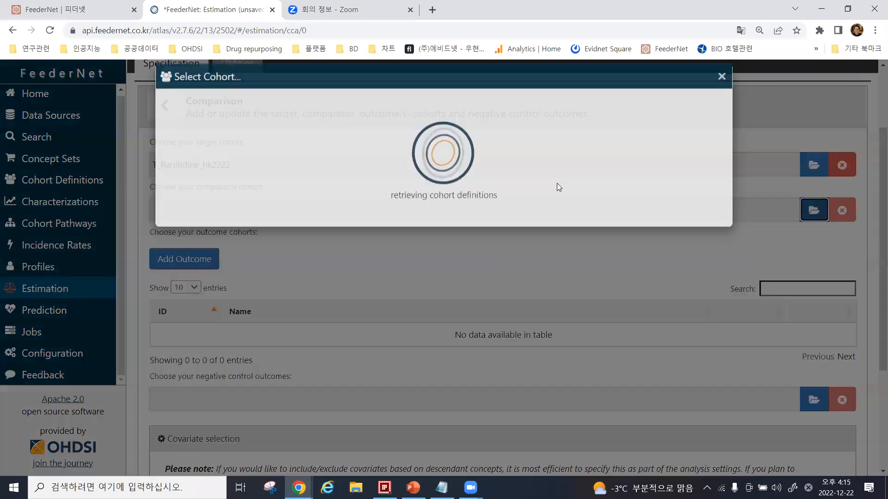
{"action": "left_click", "coordinate": [629, 128]}
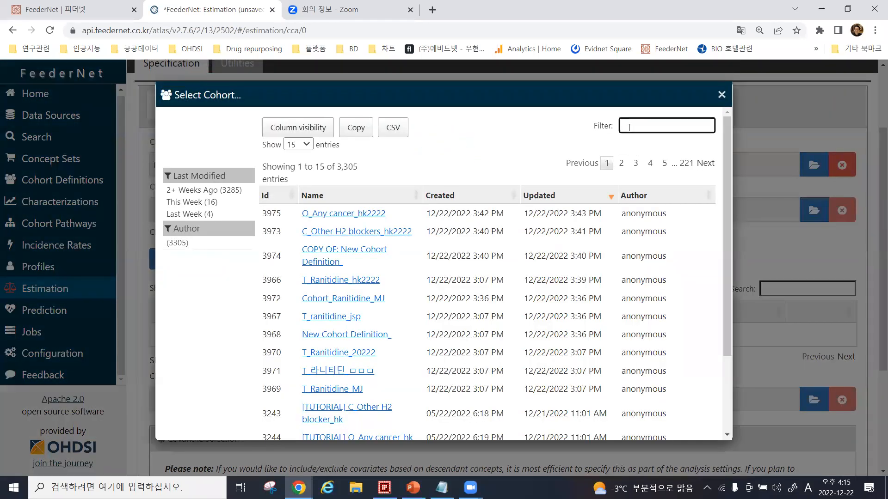
{"action": "type", "text": "h2 bl"}
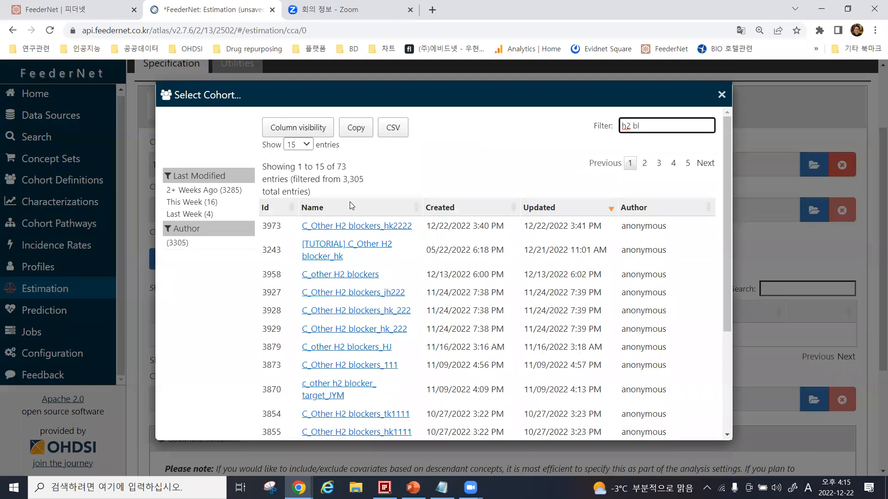
{"action": "left_click", "coordinate": [356, 227]}
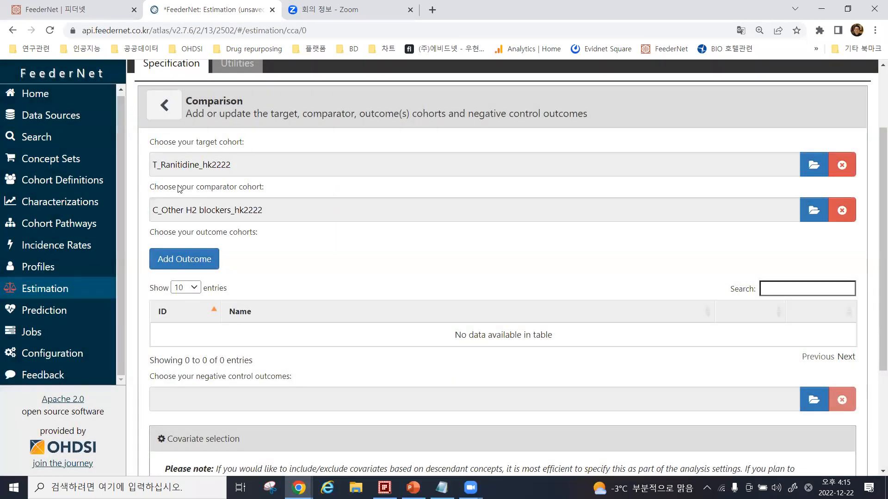
{"action": "left_click", "coordinate": [206, 267]}
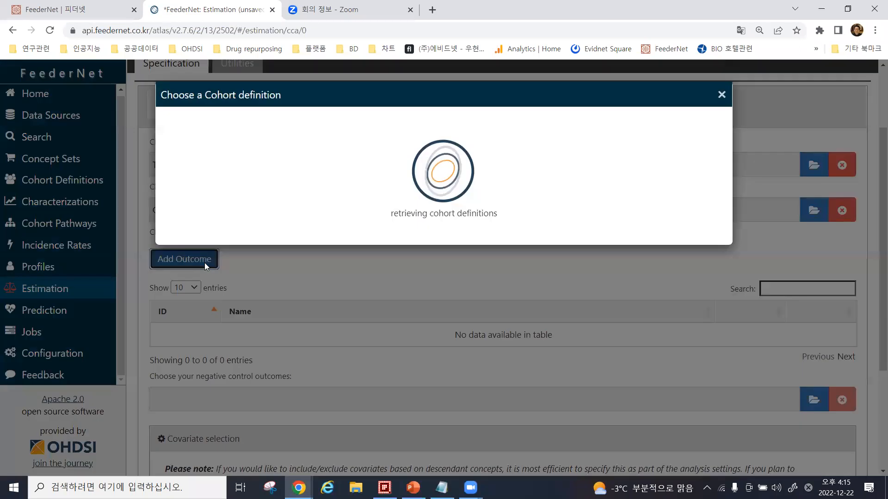
{"action": "left_click", "coordinate": [370, 195]}
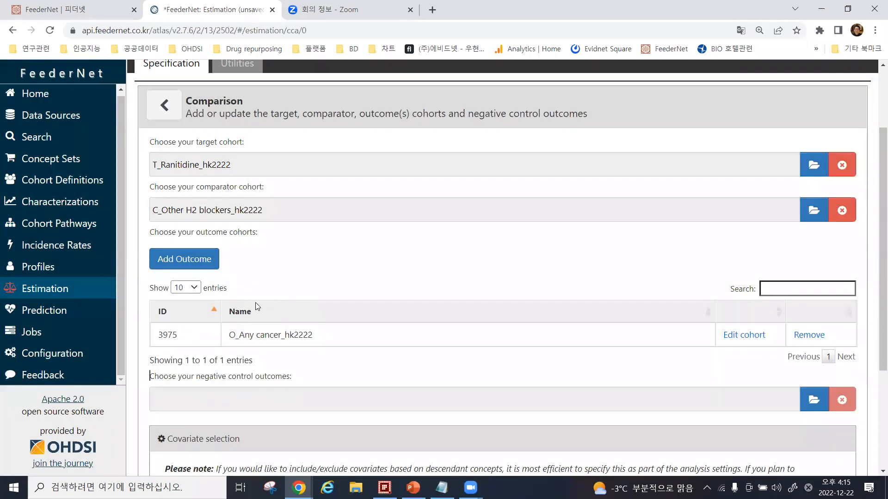
Step: Choose the [TUTORIAL] Negative Control Outcomes (2) concept set as the negative control outcomes, filtering the repository by "negative"
{"action": "scroll", "coordinate": [255, 303], "scroll_direction": "down", "scroll_amount": 1}
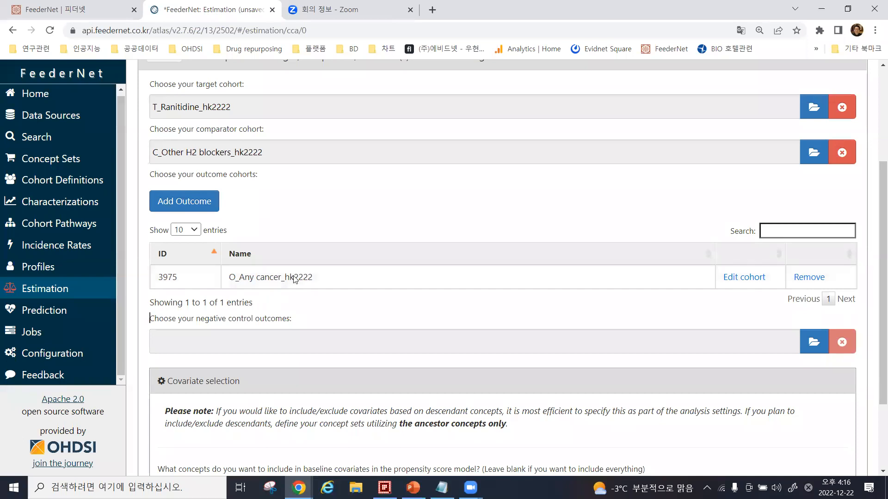
{"action": "scroll", "coordinate": [305, 284], "scroll_direction": "down", "scroll_amount": 1}
{"action": "scroll", "coordinate": [305, 284], "scroll_direction": "down", "scroll_amount": 2}
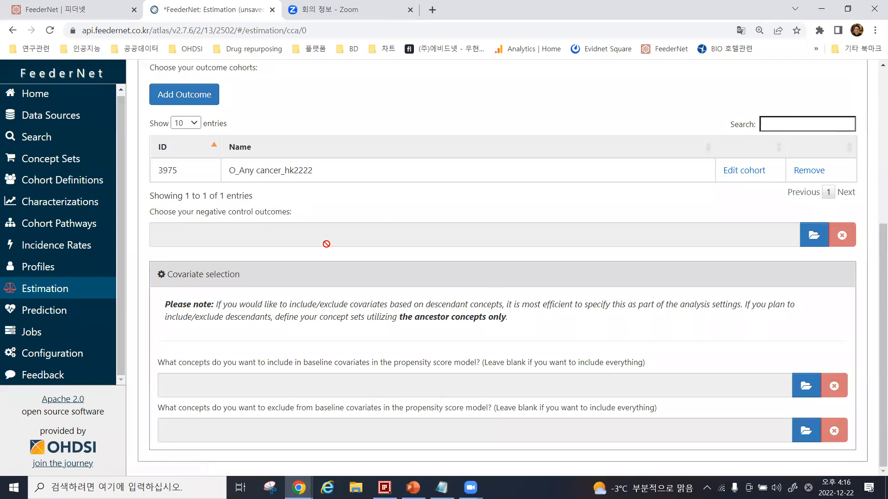
{"action": "left_click", "coordinate": [812, 245]}
{"action": "left_click", "coordinate": [638, 158]}
{"action": "type", "text": "nega"}
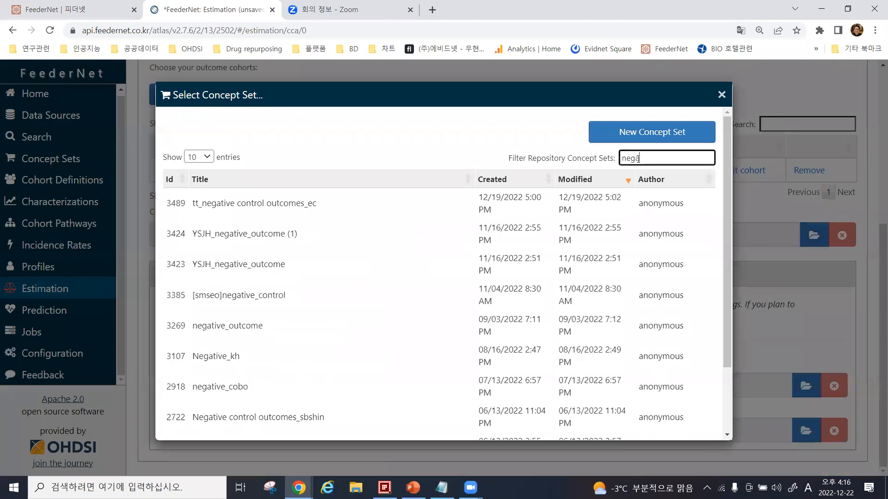
{"action": "type", "text": "tive"}
{"action": "scroll", "coordinate": [403, 285], "scroll_direction": "down", "scroll_amount": 2}
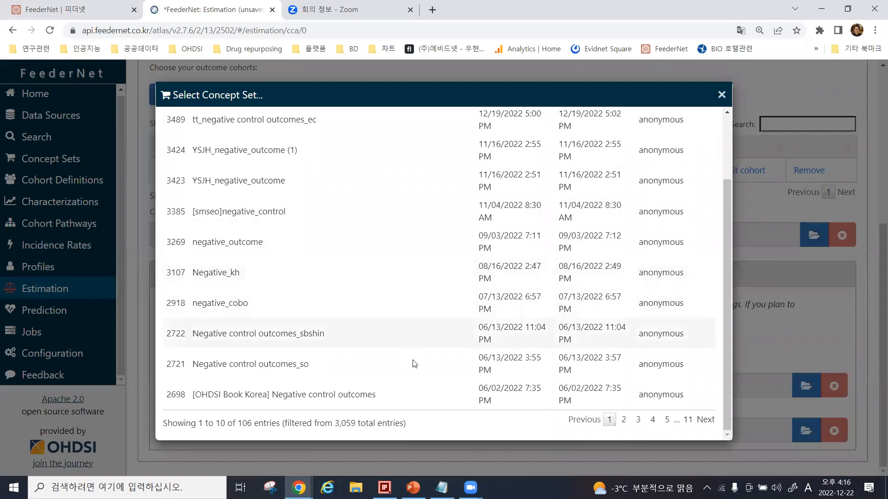
{"action": "left_click", "coordinate": [624, 419]}
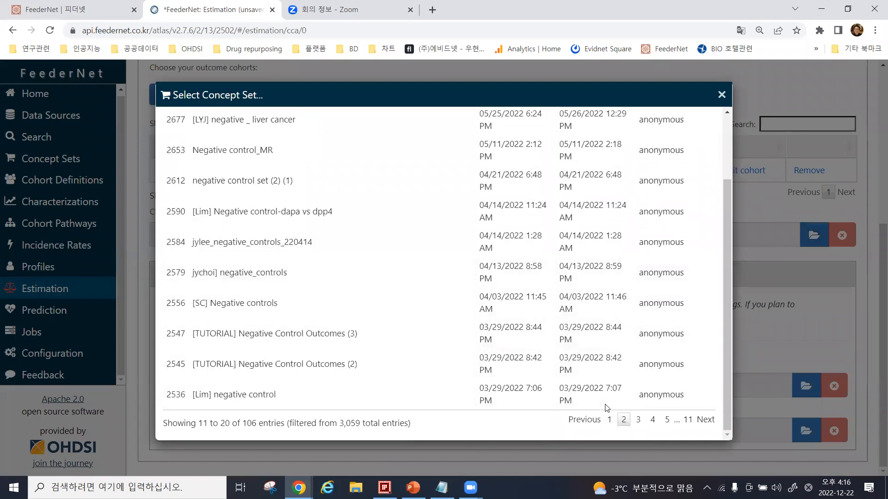
{"action": "left_click", "coordinate": [327, 360]}
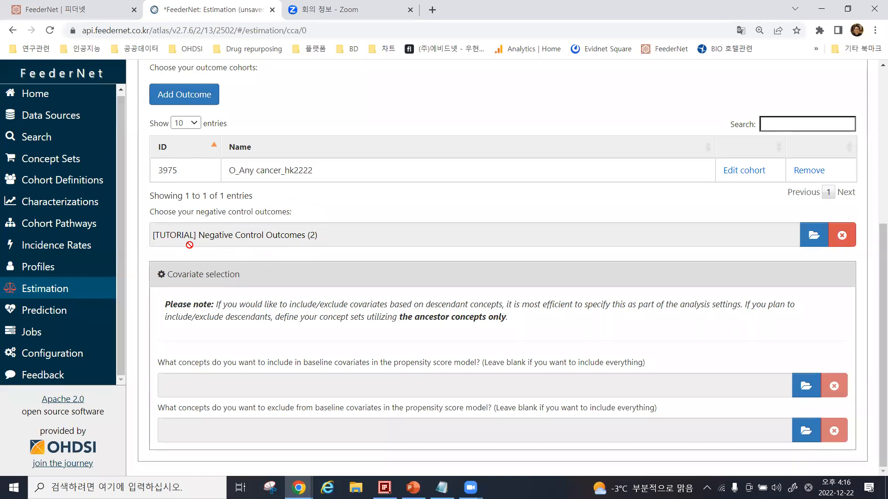
Step: Return from the comparison to the full specification and add a new analysis settings entry under Effect Estimation Analysis Settings
{"action": "scroll", "coordinate": [189, 245], "scroll_direction": "up", "scroll_amount": 5}
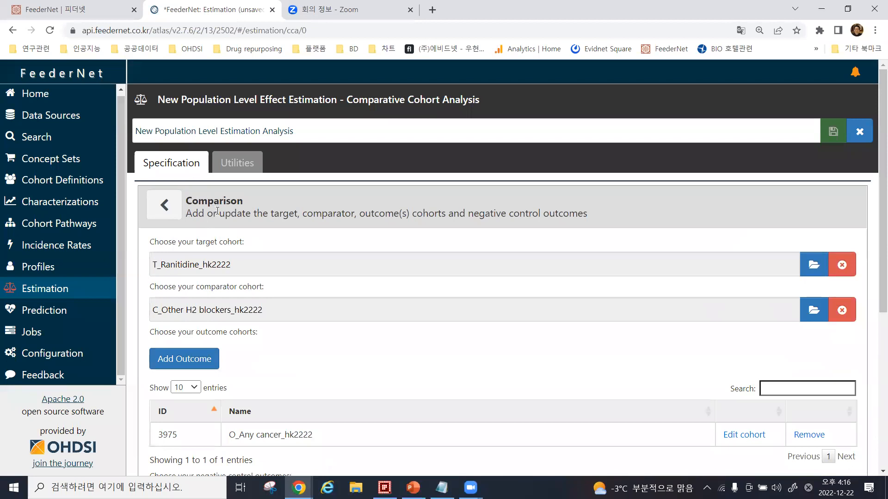
{"action": "left_click", "coordinate": [175, 214]}
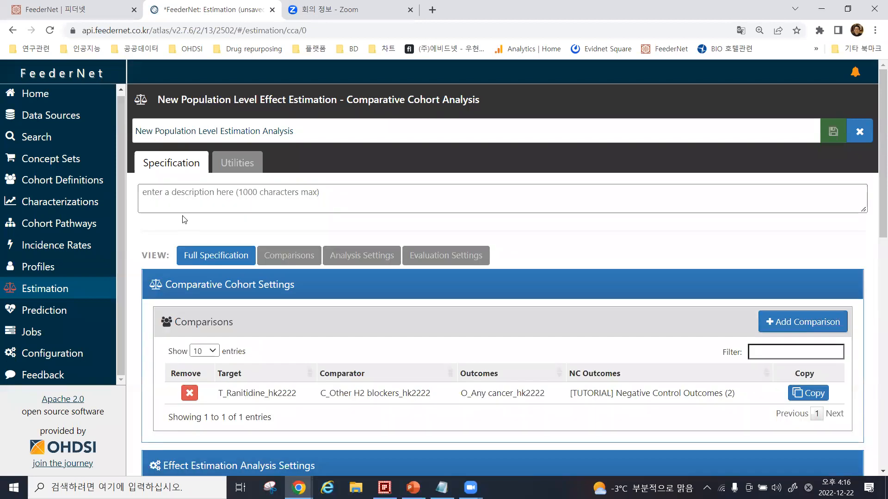
{"action": "scroll", "coordinate": [193, 225], "scroll_direction": "down", "scroll_amount": 6}
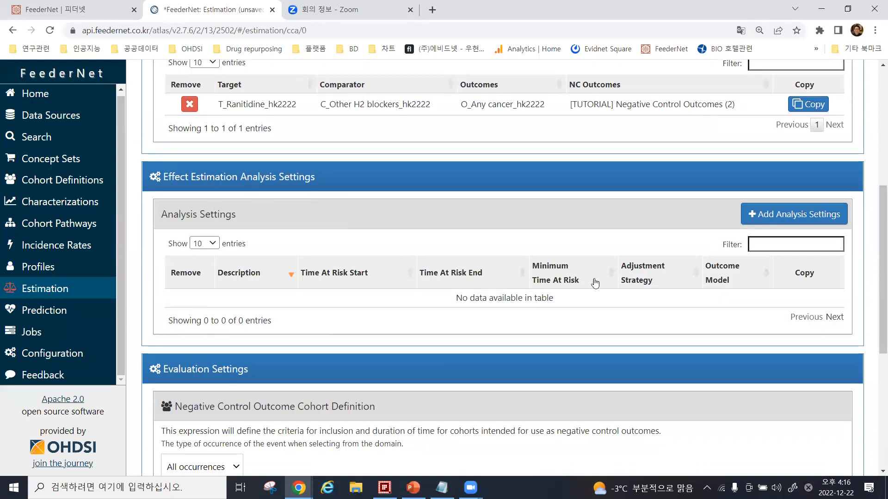
{"action": "left_click", "coordinate": [794, 224]}
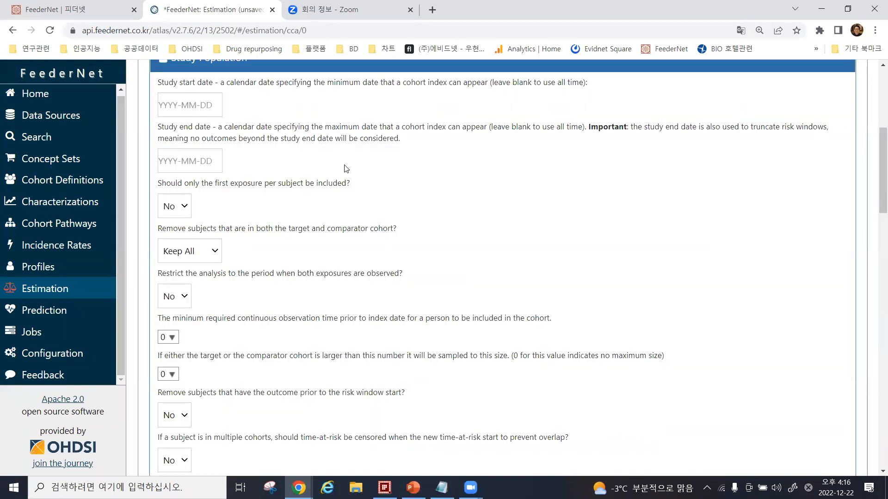
Step: Examine the Study Population settings of the new analysis, from the study dates to the exposure and overlap options
{"action": "scroll", "coordinate": [343, 164], "scroll_direction": "up", "scroll_amount": 1}
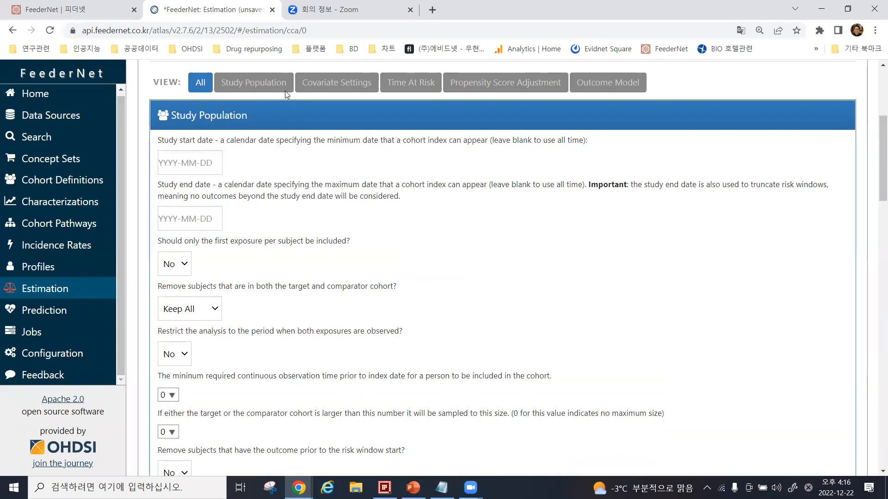
{"action": "scroll", "coordinate": [241, 188], "scroll_direction": "down", "scroll_amount": 2}
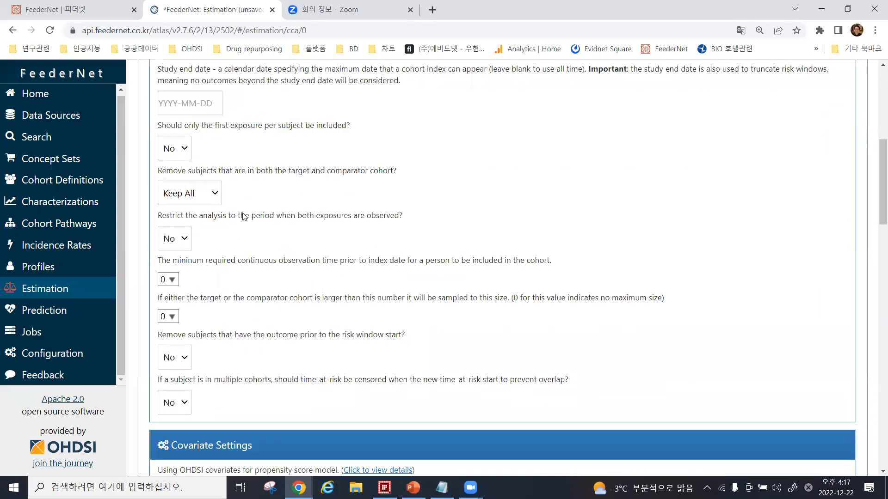
{"action": "scroll", "coordinate": [276, 268], "scroll_direction": "up", "scroll_amount": 2}
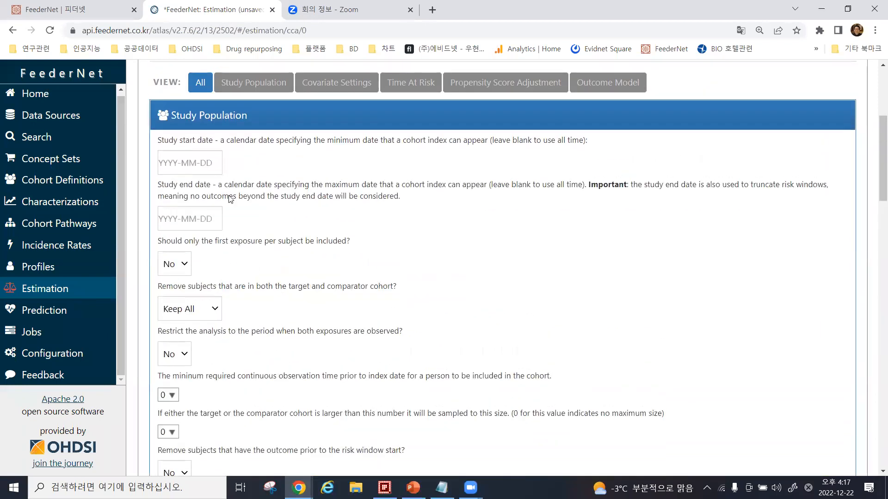
{"action": "scroll", "coordinate": [232, 198], "scroll_direction": "down", "scroll_amount": 1}
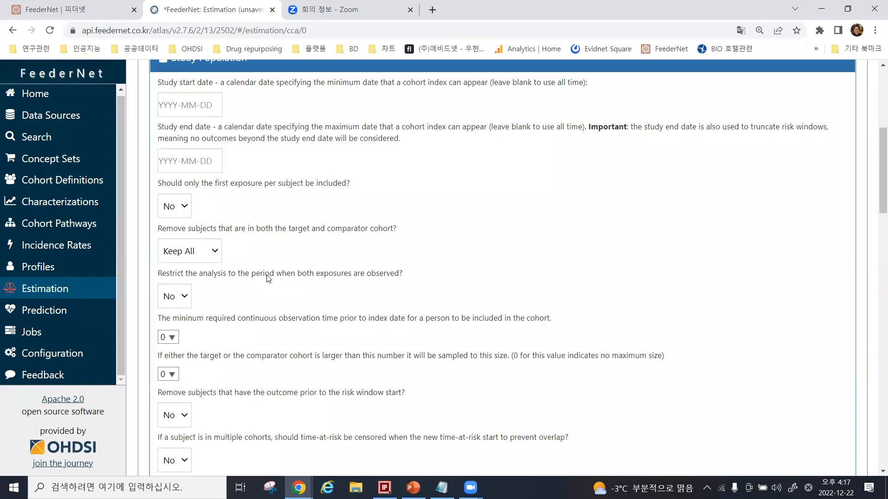
{"action": "scroll", "coordinate": [253, 311], "scroll_direction": "down", "scroll_amount": 1}
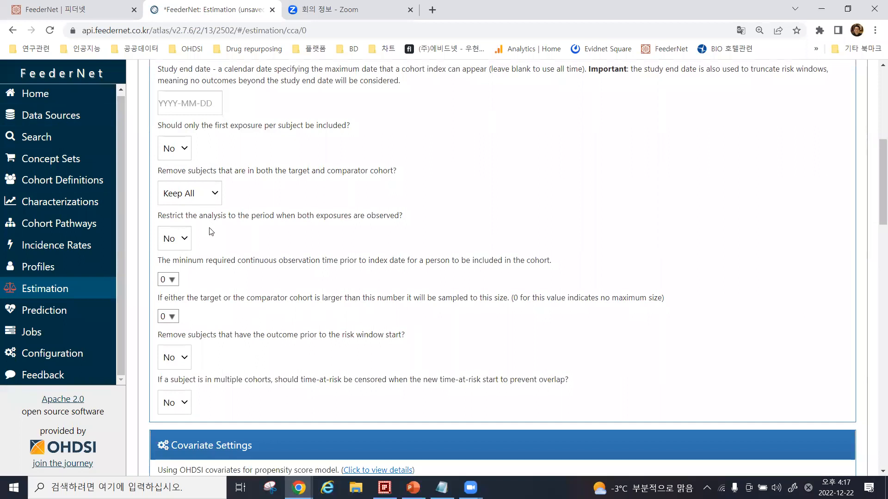
{"action": "scroll", "coordinate": [233, 220], "scroll_direction": "up", "scroll_amount": 1}
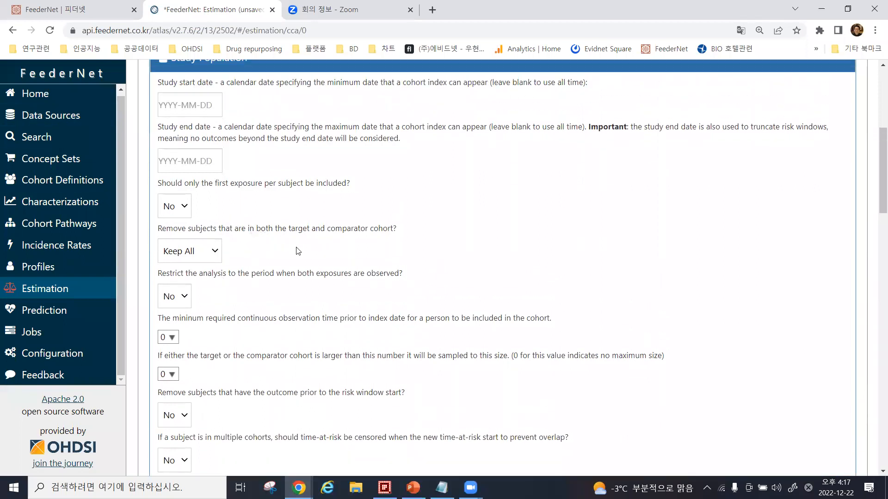
{"action": "scroll", "coordinate": [265, 191], "scroll_direction": "down", "scroll_amount": 1}
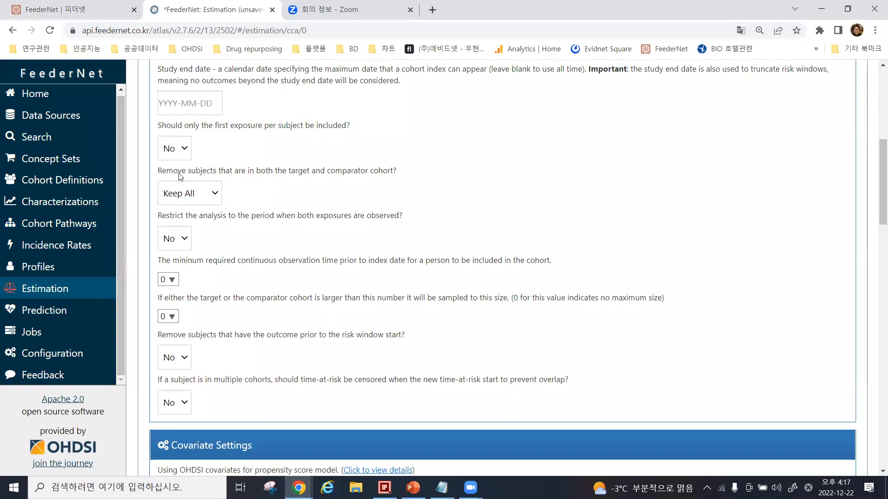
Step: Set the handling of subjects in both the target and comparator cohort to Remove All, trying Keep First in between
{"action": "left_click", "coordinate": [206, 199]}
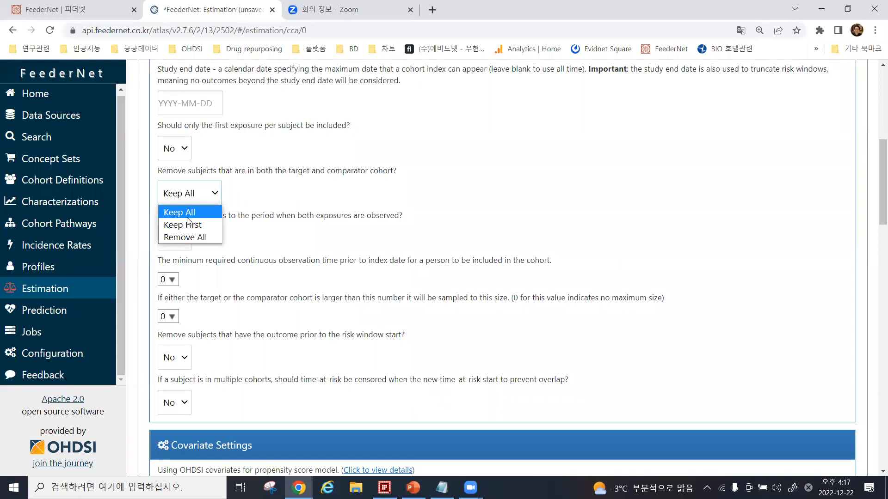
{"action": "left_click", "coordinate": [194, 238]}
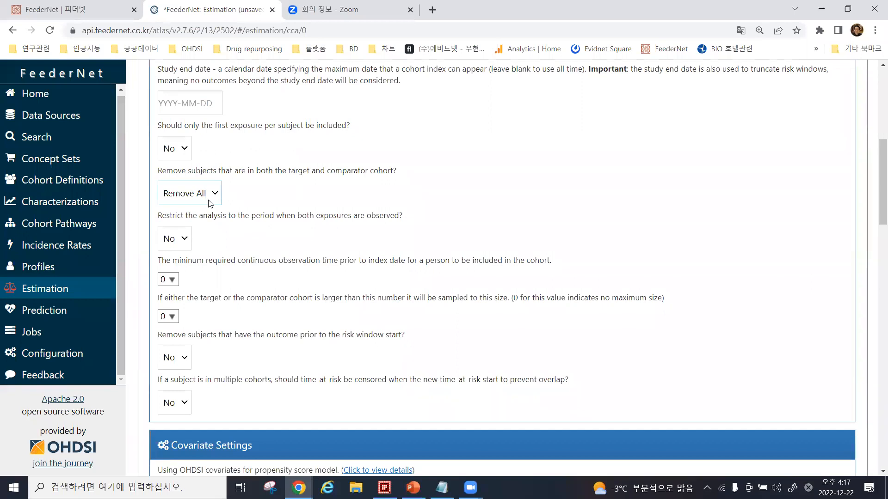
{"action": "left_click", "coordinate": [211, 195]}
{"action": "left_click", "coordinate": [198, 225]}
{"action": "left_click", "coordinate": [209, 202]}
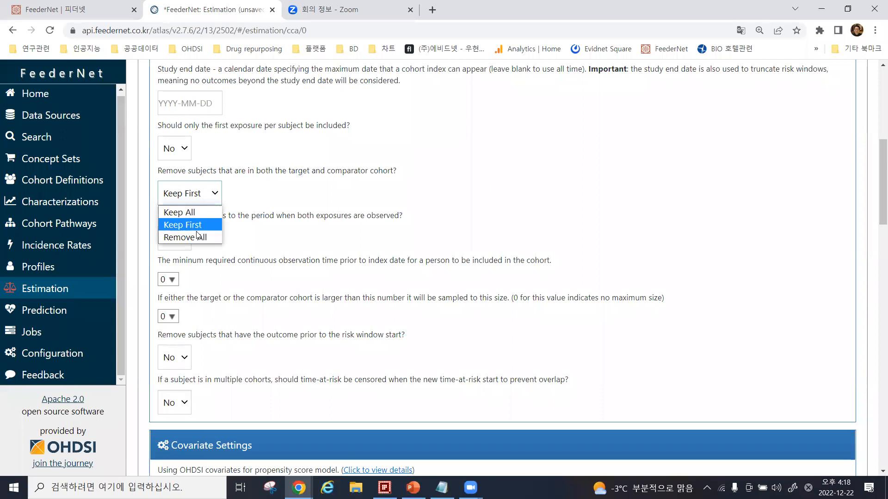
{"action": "left_click", "coordinate": [199, 236]}
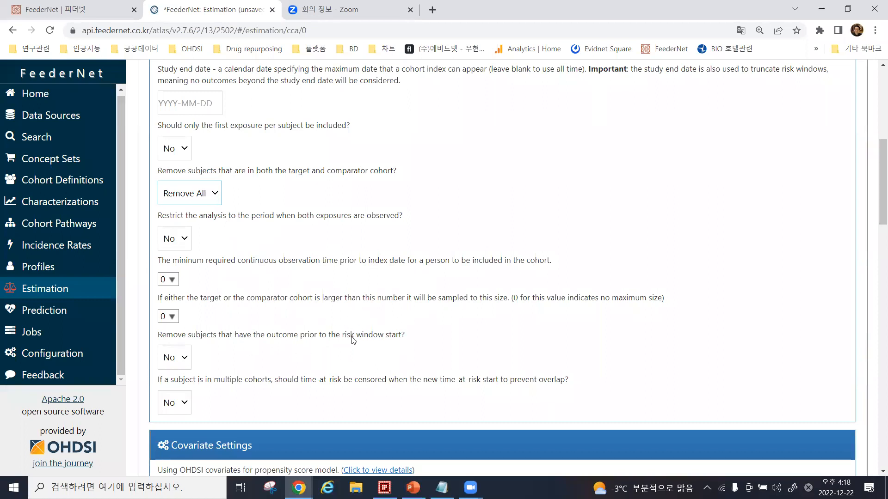
Step: Set the removal of subjects with the outcome prior to the risk window start to Yes and check the look-back day choices
{"action": "left_click", "coordinate": [183, 356]}
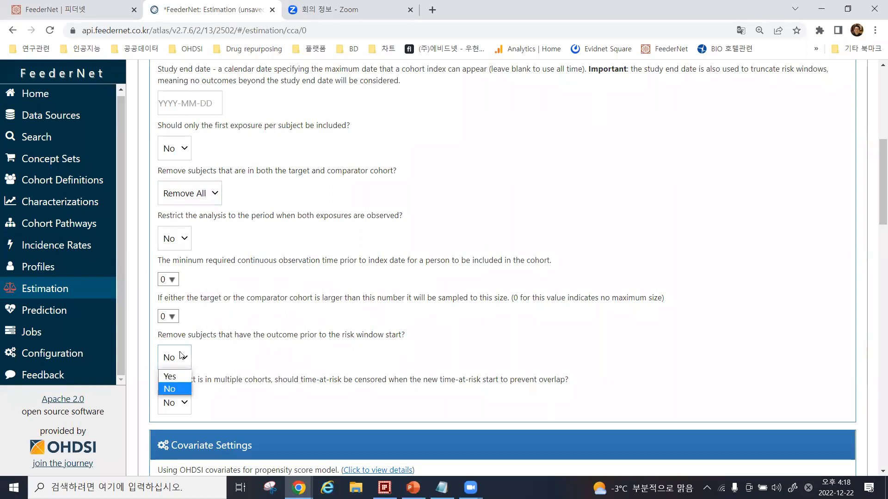
{"action": "left_click", "coordinate": [171, 378]}
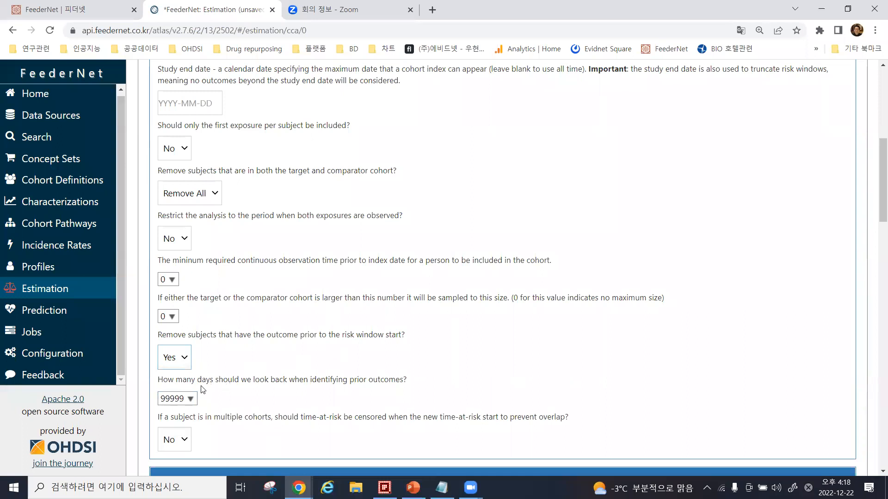
{"action": "left_click", "coordinate": [182, 361]}
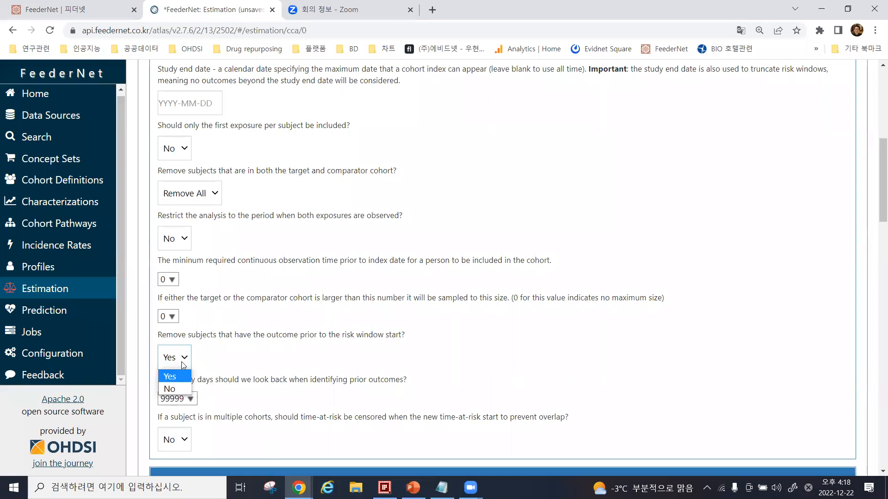
{"action": "left_click", "coordinate": [177, 375]}
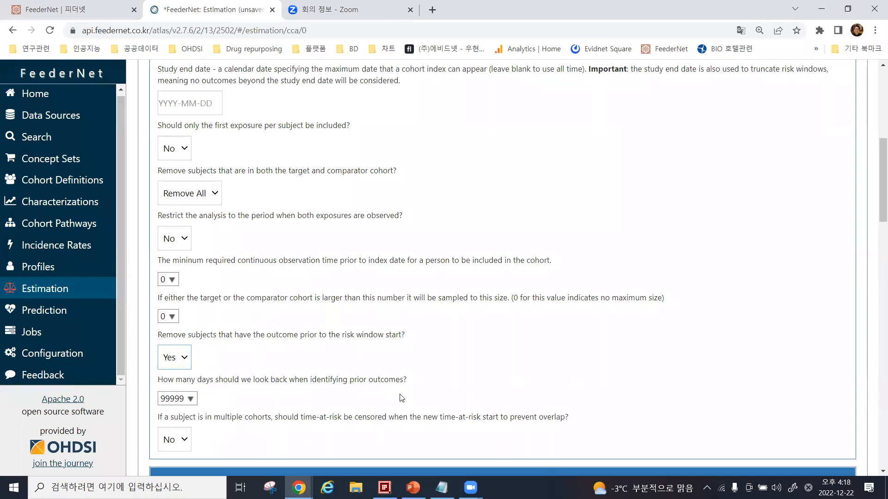
{"action": "left_click", "coordinate": [187, 400]}
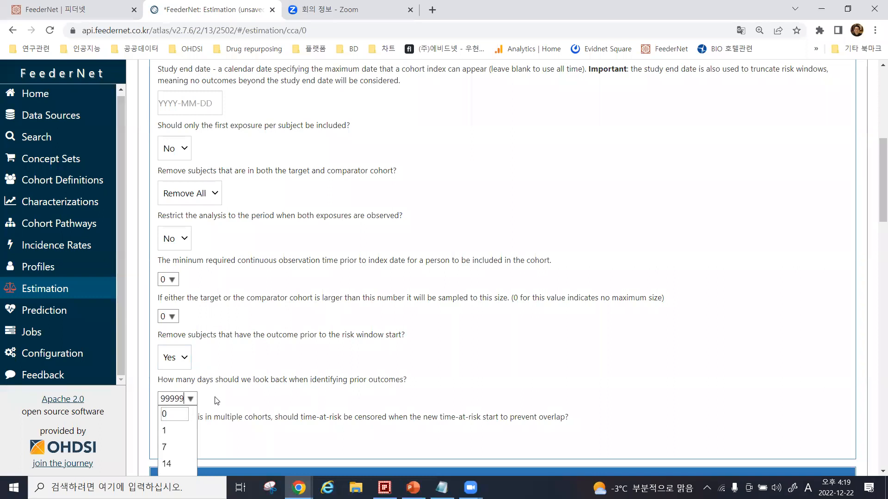
{"action": "left_click", "coordinate": [176, 387]}
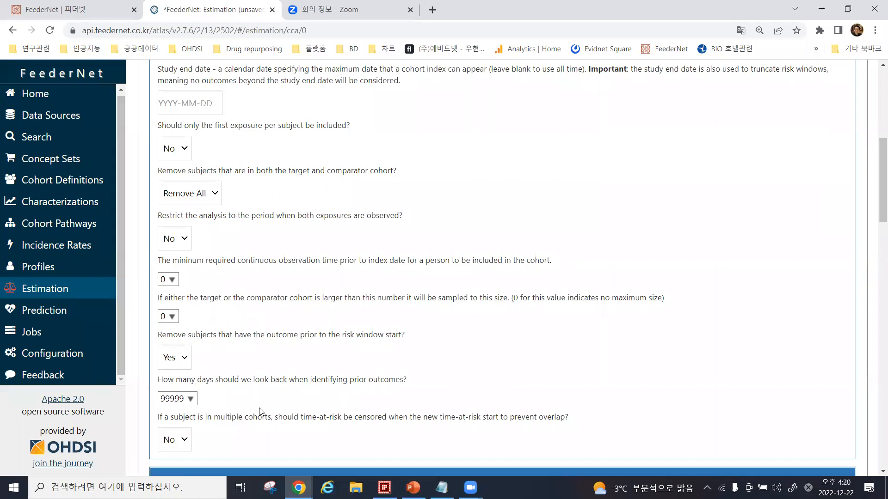
Step: Open the OHDSI covariate details for the propensity score model and deselect the Race and Ethnicity demographics
{"action": "scroll", "coordinate": [262, 411], "scroll_direction": "down", "scroll_amount": 1}
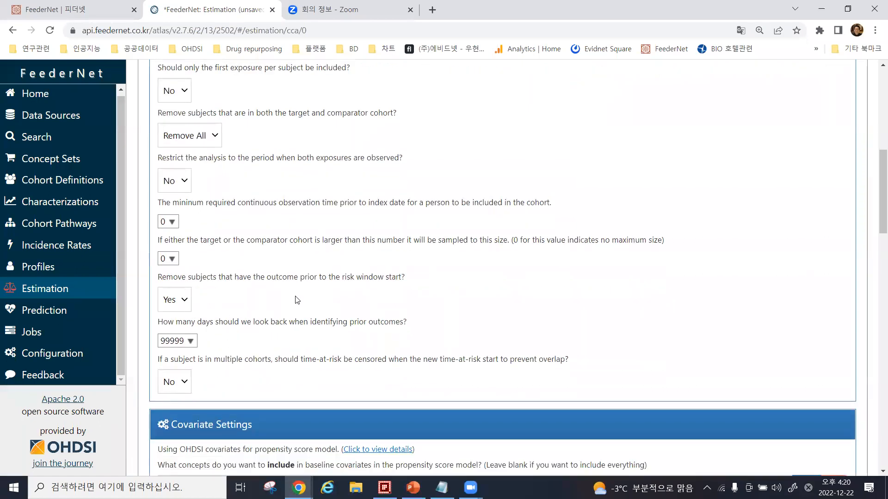
{"action": "scroll", "coordinate": [227, 328], "scroll_direction": "up", "scroll_amount": 3}
{"action": "scroll", "coordinate": [308, 319], "scroll_direction": "down", "scroll_amount": 6}
{"action": "scroll", "coordinate": [334, 344], "scroll_direction": "down", "scroll_amount": 2}
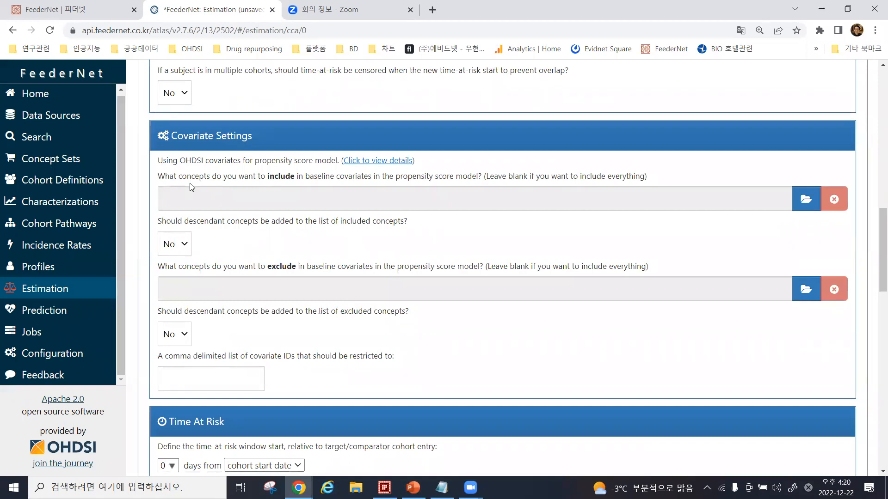
{"action": "left_click", "coordinate": [382, 160]}
{"action": "scroll", "coordinate": [305, 172], "scroll_direction": "down", "scroll_amount": 1}
{"action": "scroll", "coordinate": [305, 172], "scroll_direction": "up", "scroll_amount": 1}
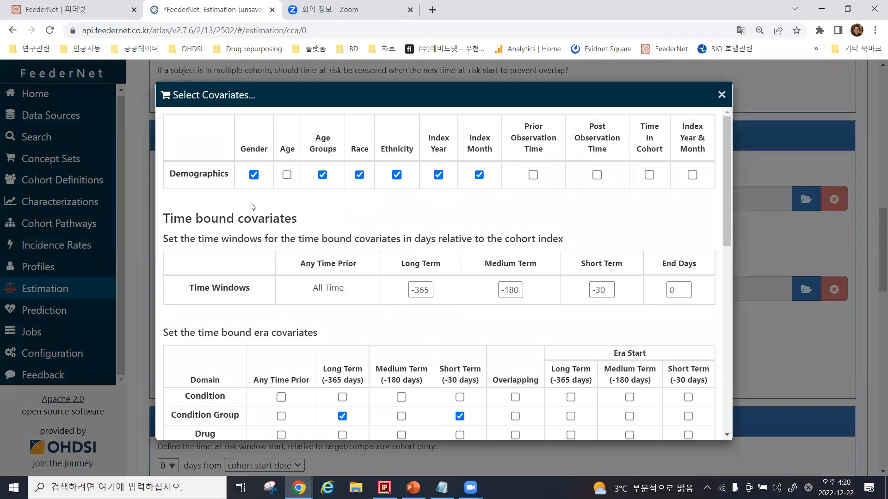
{"action": "left_click", "coordinate": [359, 175]}
{"action": "left_click", "coordinate": [397, 175]}
Step: Examine the time windows, time bound era covariates, time bound covariates and index score covariates, and close the covariate details
{"action": "scroll", "coordinate": [443, 223], "scroll_direction": "down", "scroll_amount": 4}
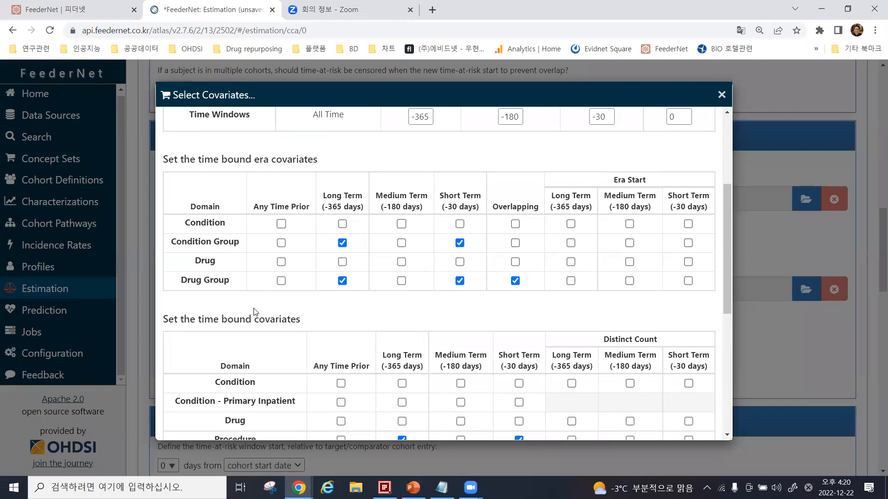
{"action": "scroll", "coordinate": [253, 298], "scroll_direction": "down", "scroll_amount": 1}
{"action": "scroll", "coordinate": [249, 234], "scroll_direction": "down", "scroll_amount": 1}
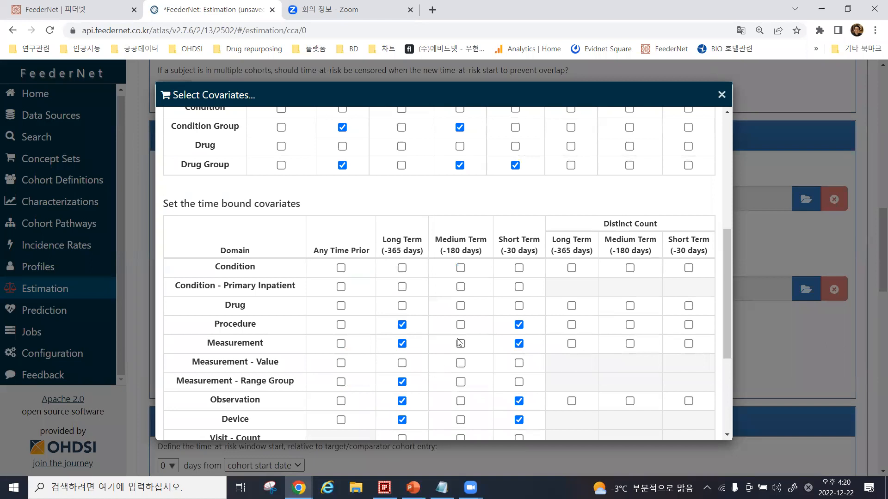
{"action": "scroll", "coordinate": [412, 296], "scroll_direction": "up", "scroll_amount": 2}
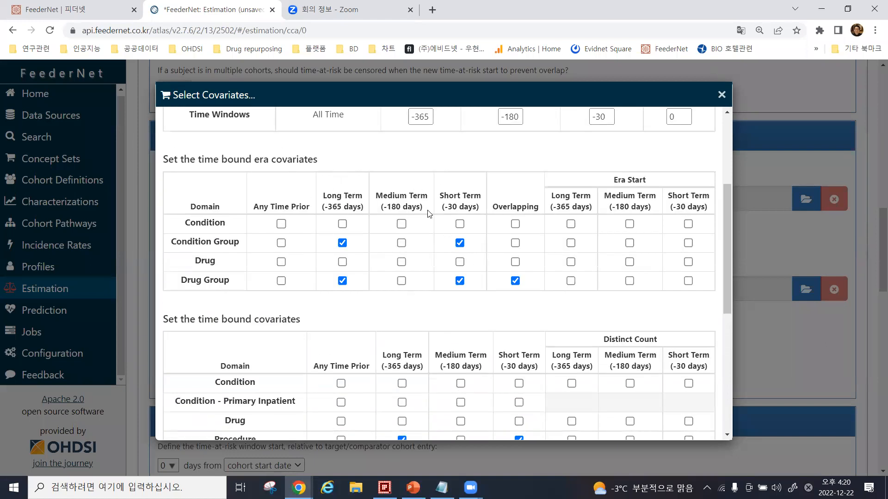
{"action": "scroll", "coordinate": [363, 221], "scroll_direction": "up", "scroll_amount": 1}
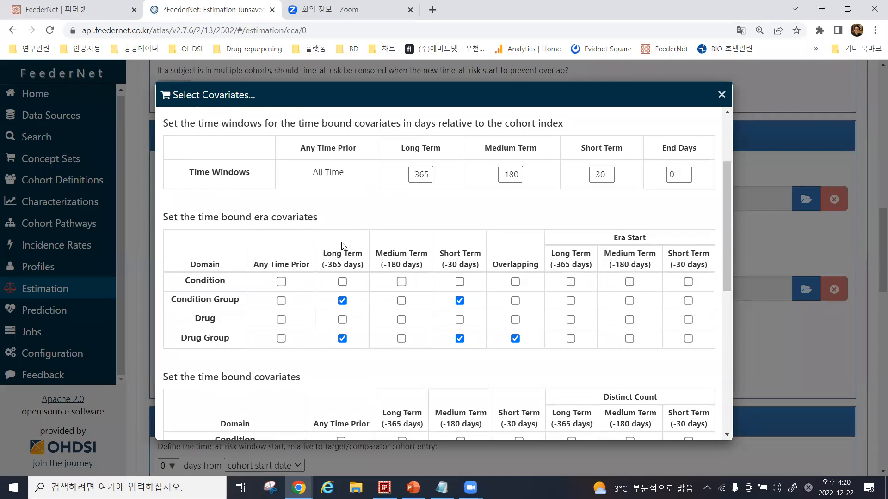
{"action": "scroll", "coordinate": [345, 314], "scroll_direction": "down", "scroll_amount": 2}
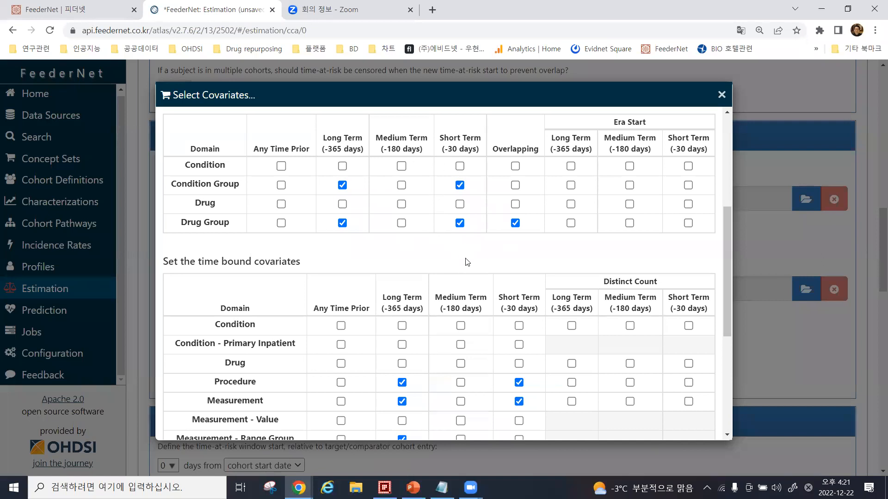
{"action": "scroll", "coordinate": [460, 252], "scroll_direction": "down", "scroll_amount": 2}
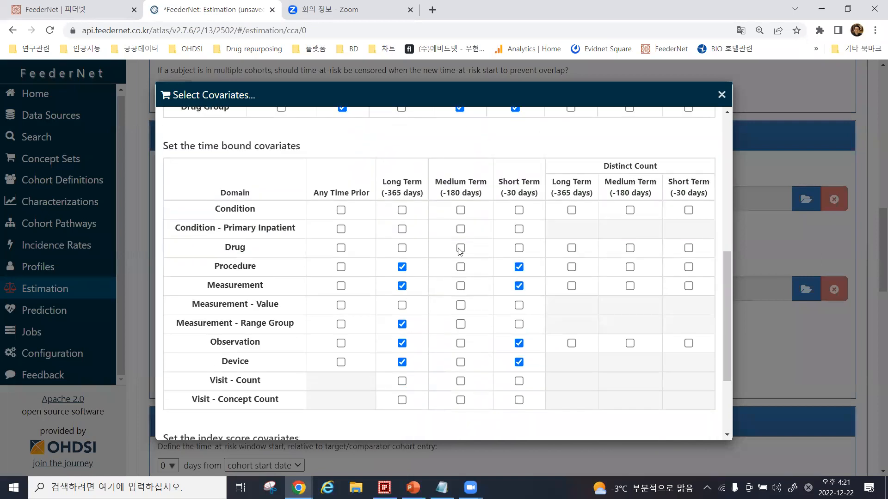
{"action": "scroll", "coordinate": [476, 257], "scroll_direction": "up", "scroll_amount": 2}
{"action": "scroll", "coordinate": [406, 311], "scroll_direction": "down", "scroll_amount": 3}
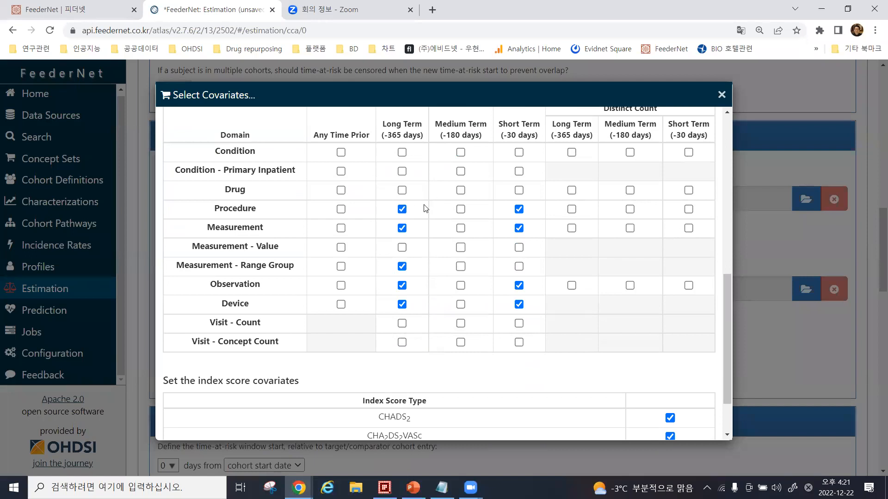
{"action": "scroll", "coordinate": [425, 206], "scroll_direction": "down", "scroll_amount": 2}
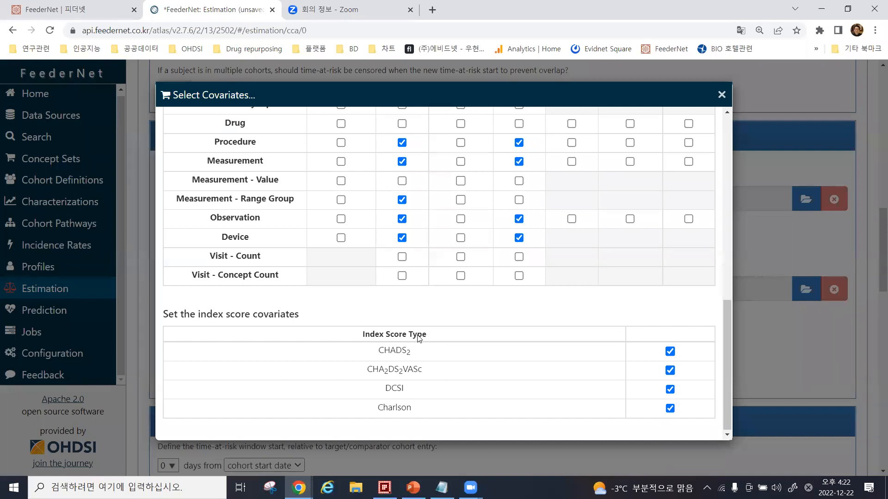
{"action": "scroll", "coordinate": [444, 351], "scroll_direction": "up", "scroll_amount": 10}
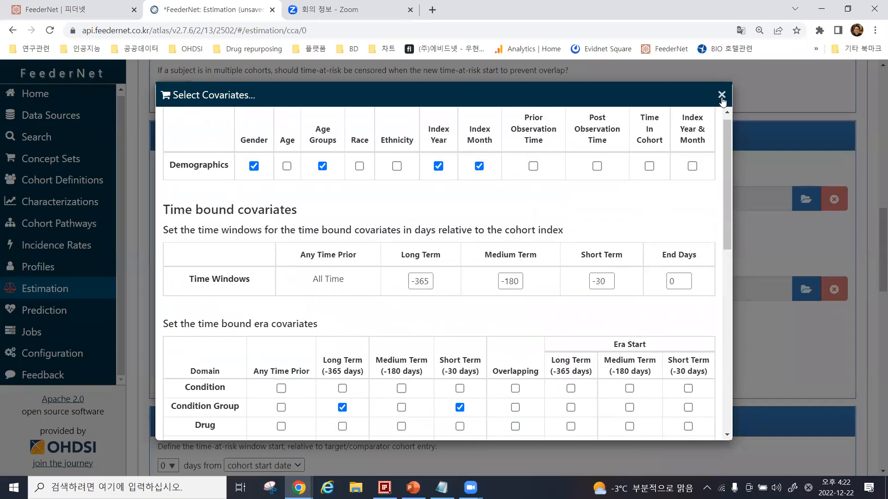
{"action": "left_click", "coordinate": [722, 96]}
Step: Open the concept set selection for the concepts to exclude from the baseline covariates and filter it for ranitidine
{"action": "scroll", "coordinate": [383, 213], "scroll_direction": "down", "scroll_amount": 1}
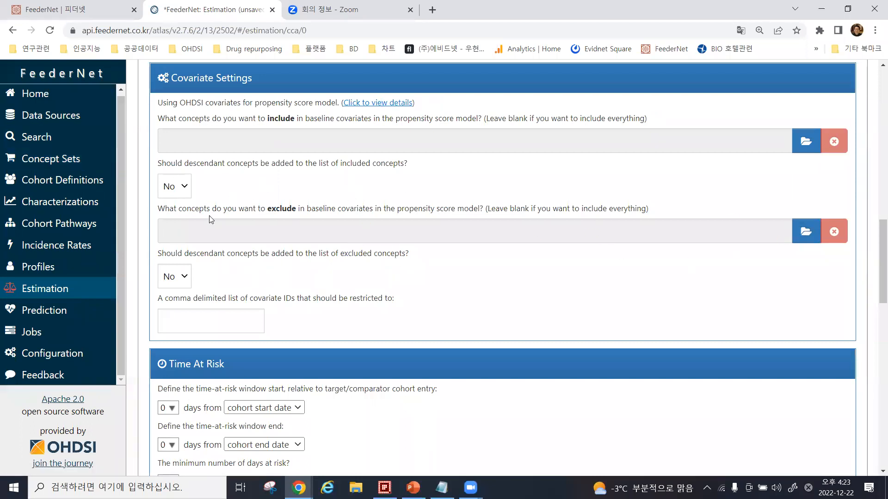
{"action": "left_click", "coordinate": [812, 241]}
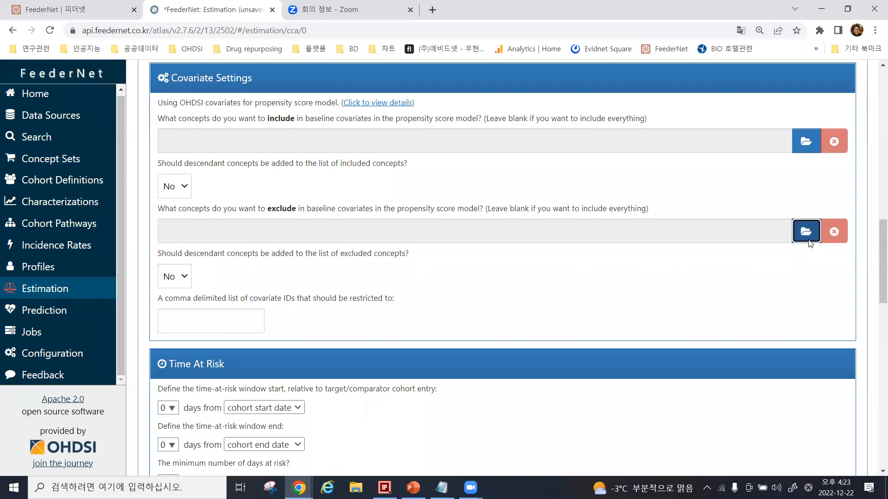
{"action": "left_click", "coordinate": [649, 157]}
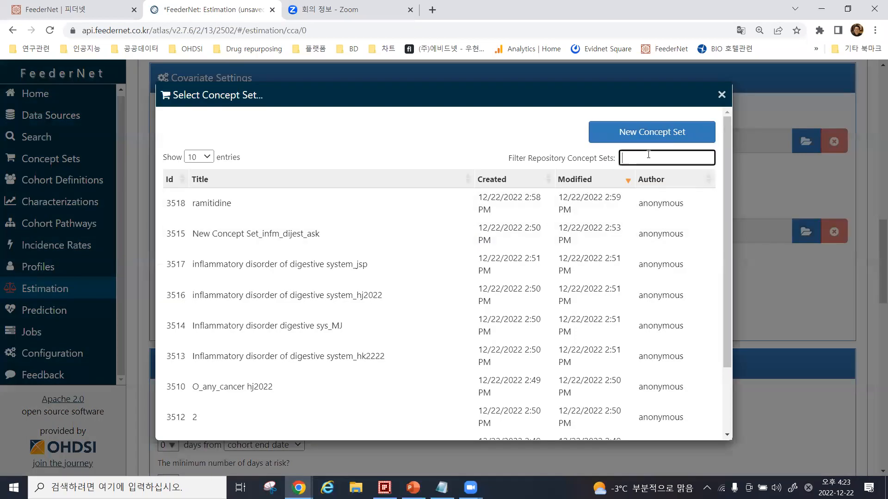
{"action": "type", "text": "rani"}
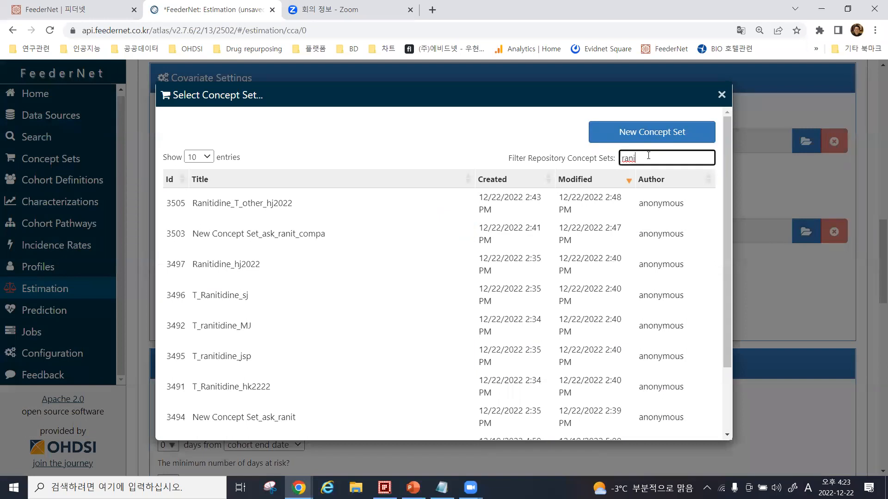
{"action": "type", "text": "tidine"}
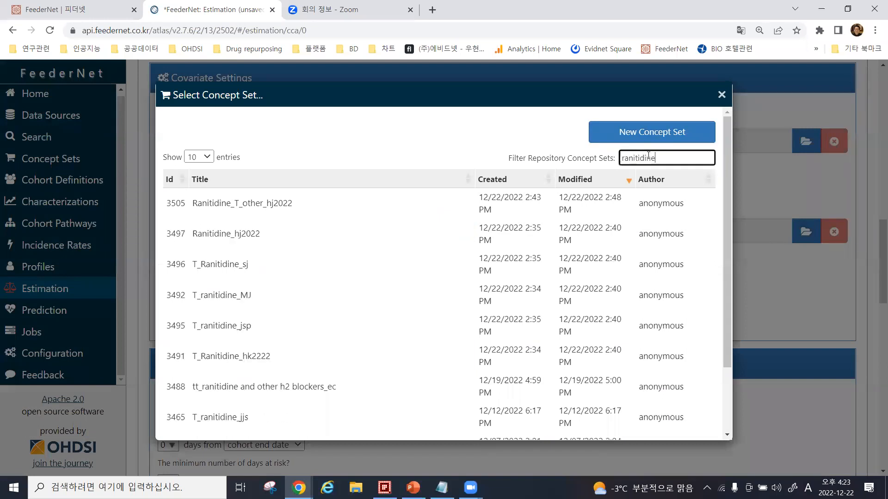
Step: Find [TUTORIAL] Ranitidine and Other H2 Blockers (2) among the filtered concept sets and choose it as the excluded concepts
{"action": "scroll", "coordinate": [324, 330], "scroll_direction": "down", "scroll_amount": 1}
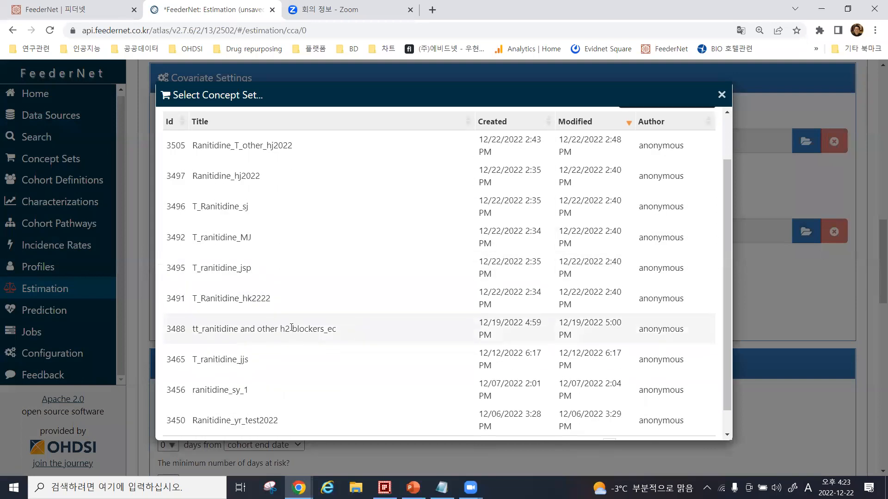
{"action": "scroll", "coordinate": [291, 329], "scroll_direction": "down", "scroll_amount": 1}
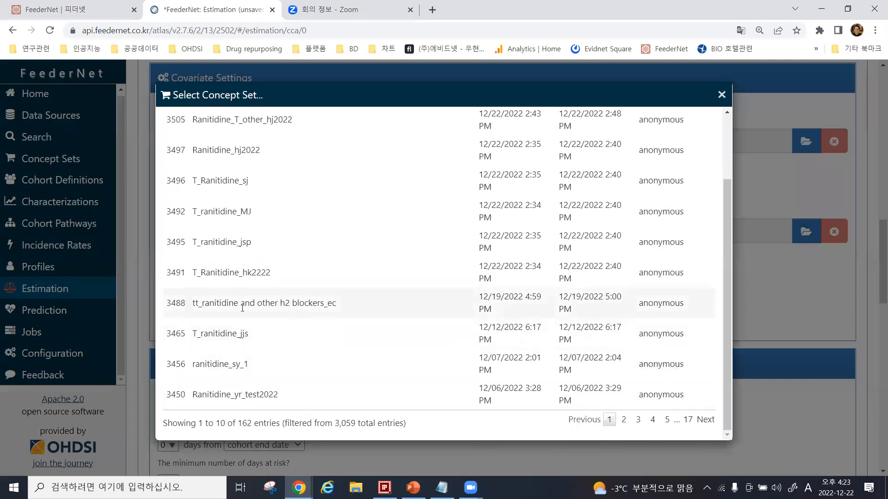
{"action": "left_click", "coordinate": [628, 425]}
{"action": "left_click", "coordinate": [637, 423]}
{"action": "left_click", "coordinate": [651, 426]}
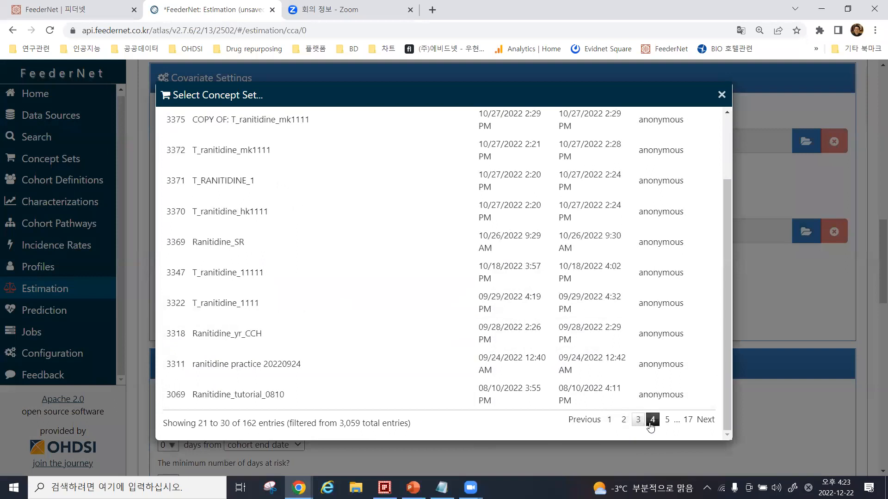
{"action": "scroll", "coordinate": [652, 213], "scroll_direction": "up", "scroll_amount": 3}
{"action": "scroll", "coordinate": [652, 212], "scroll_direction": "down", "scroll_amount": 5}
{"action": "left_click", "coordinate": [667, 419]}
{"action": "left_click", "coordinate": [667, 420]}
{"action": "left_click", "coordinate": [667, 420]}
{"action": "scroll", "coordinate": [629, 222], "scroll_direction": "up", "scroll_amount": 3}
{"action": "scroll", "coordinate": [355, 258], "scroll_direction": "down", "scroll_amount": 3}
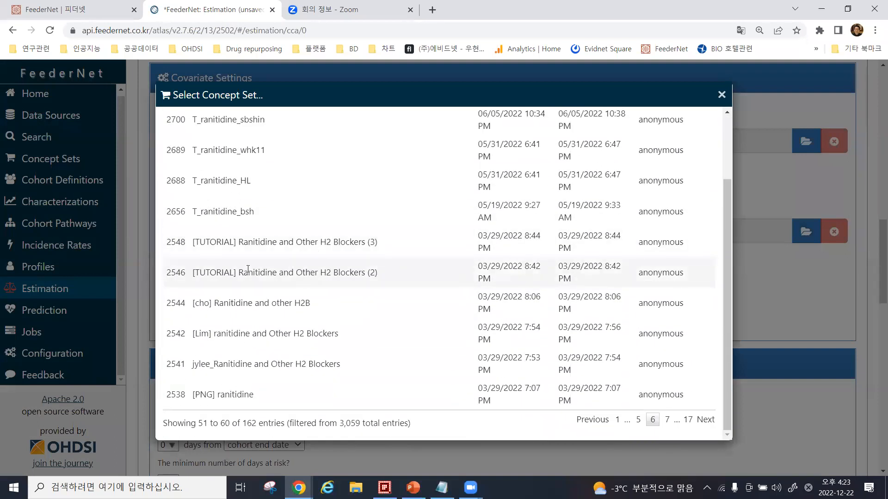
{"action": "left_click", "coordinate": [339, 275]}
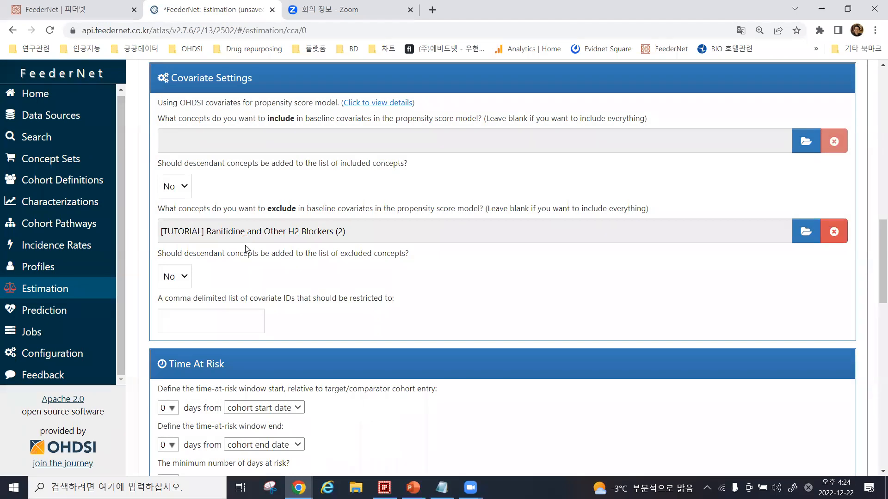
Step: Set the time-at-risk window to start 30 days and end 365 days from the cohort start date
{"action": "scroll", "coordinate": [343, 264], "scroll_direction": "down", "scroll_amount": 3}
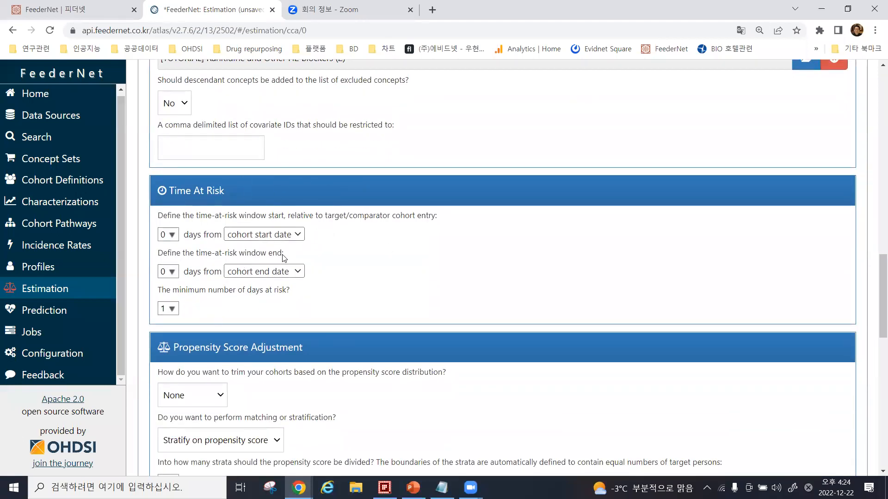
{"action": "left_click", "coordinate": [177, 232]}
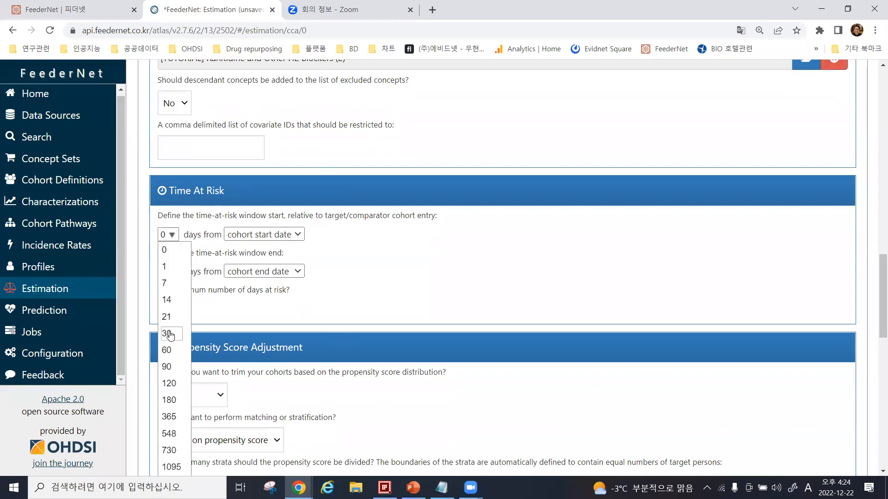
{"action": "left_click", "coordinate": [170, 334]}
{"action": "left_click", "coordinate": [295, 273]}
{"action": "left_click", "coordinate": [278, 283]}
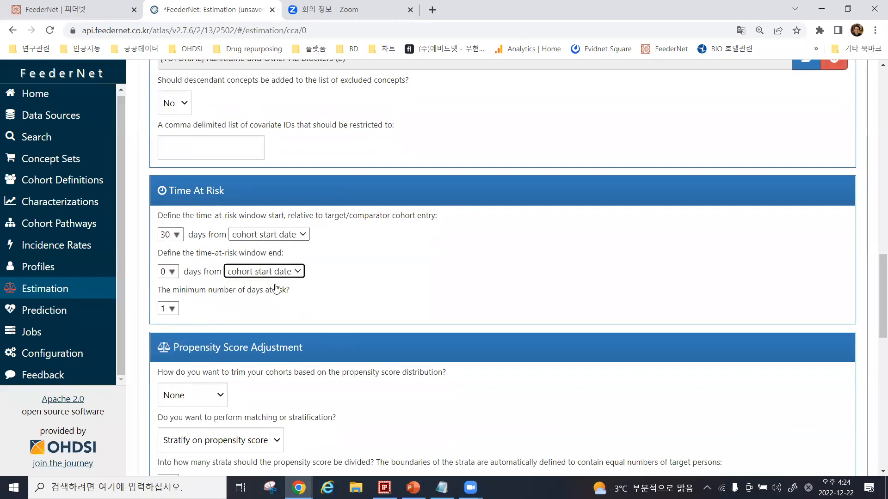
{"action": "left_click", "coordinate": [172, 272]}
{"action": "left_click", "coordinate": [173, 455]}
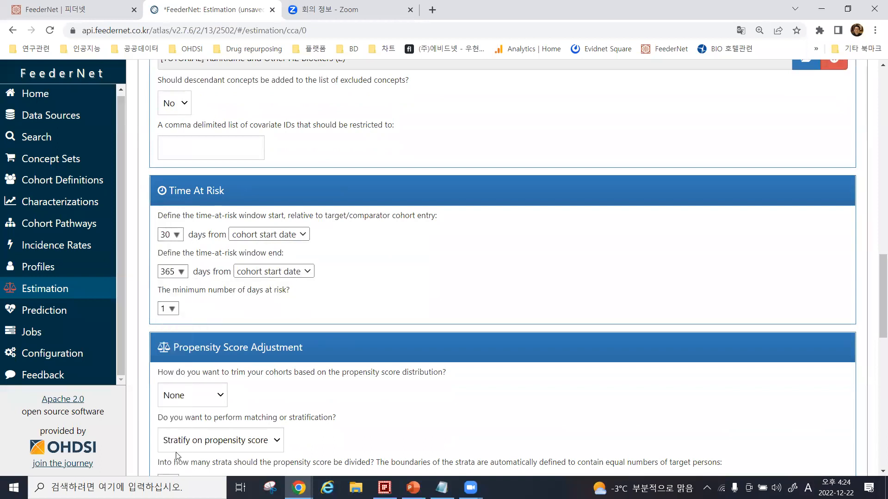
Step: Try the cohort end date as the reference for the time-at-risk window end and return it to the cohort start date
{"action": "left_click", "coordinate": [286, 272]}
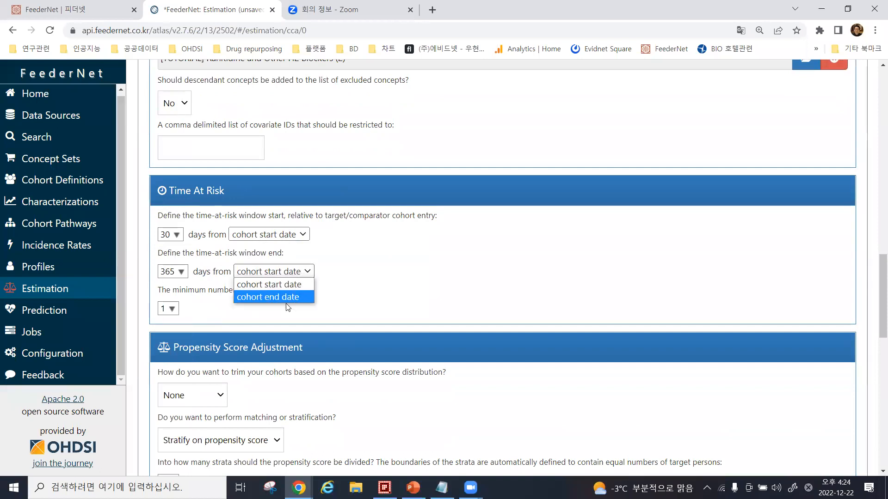
{"action": "left_click", "coordinate": [286, 298]}
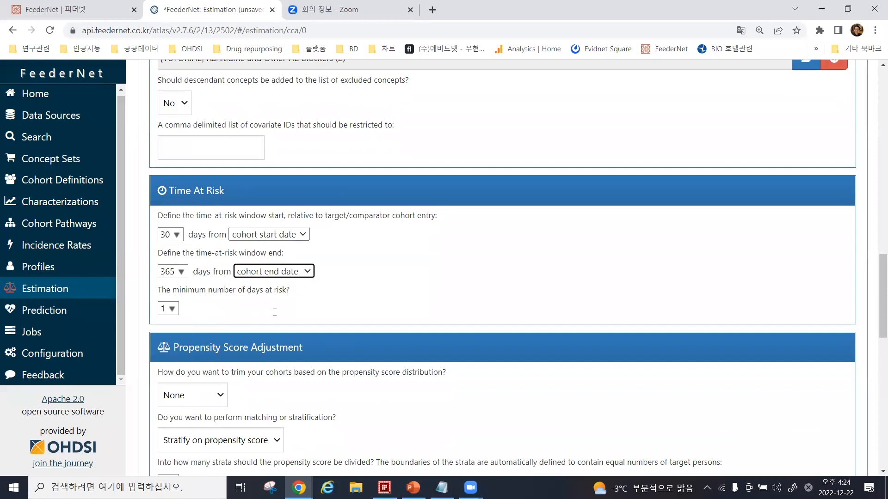
{"action": "left_click", "coordinate": [276, 272]}
{"action": "left_click", "coordinate": [275, 284]}
Step: Try Match on propensity score in the Propensity Score Adjustment settings and return to Stratify on propensity score
{"action": "scroll", "coordinate": [314, 204], "scroll_direction": "down", "scroll_amount": 1}
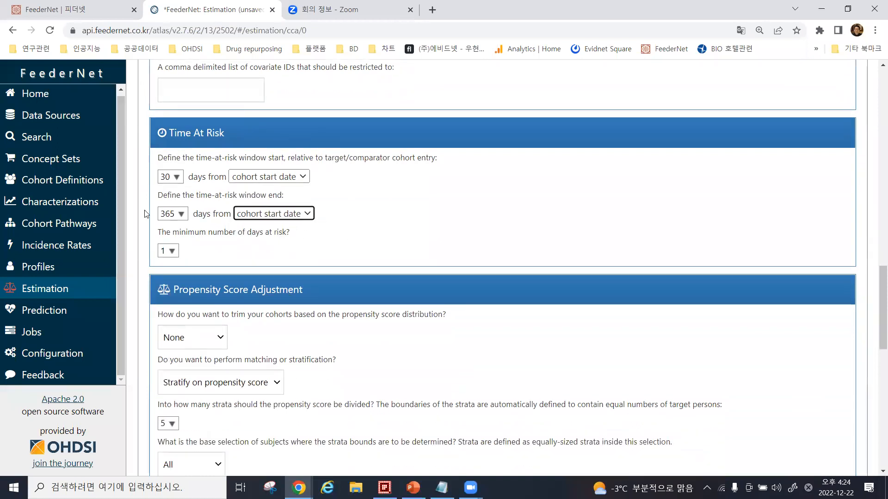
{"action": "scroll", "coordinate": [302, 184], "scroll_direction": "down", "scroll_amount": 3}
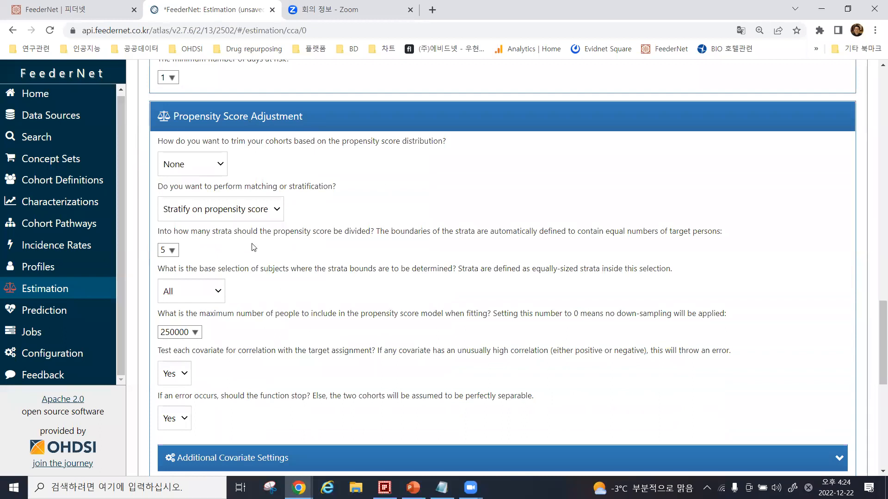
{"action": "left_click", "coordinate": [263, 209]}
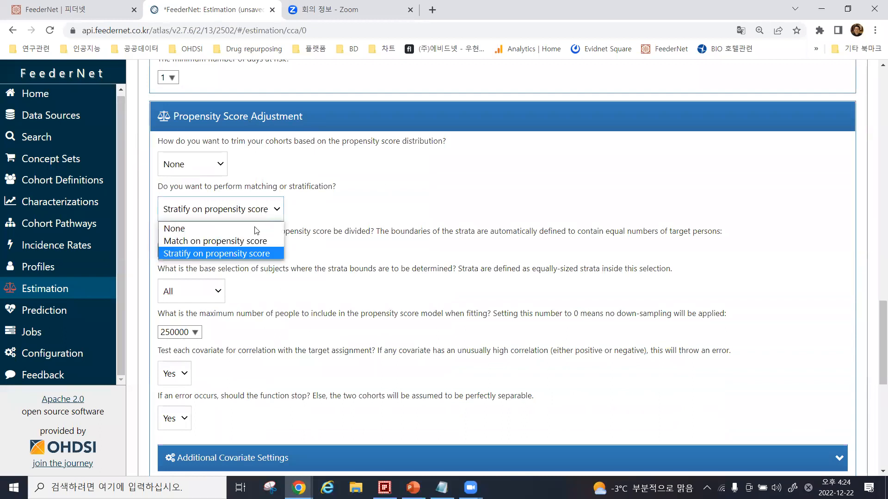
{"action": "left_click", "coordinate": [246, 240]}
{"action": "left_click", "coordinate": [258, 216]}
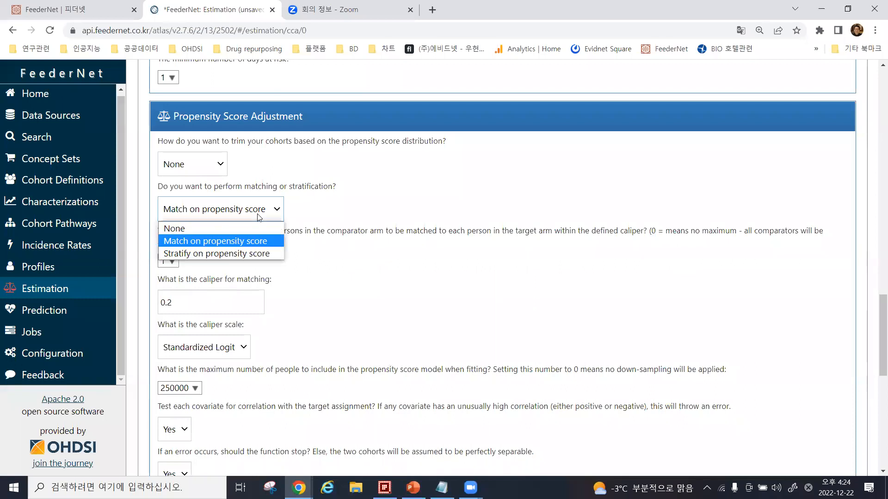
{"action": "left_click", "coordinate": [239, 254]}
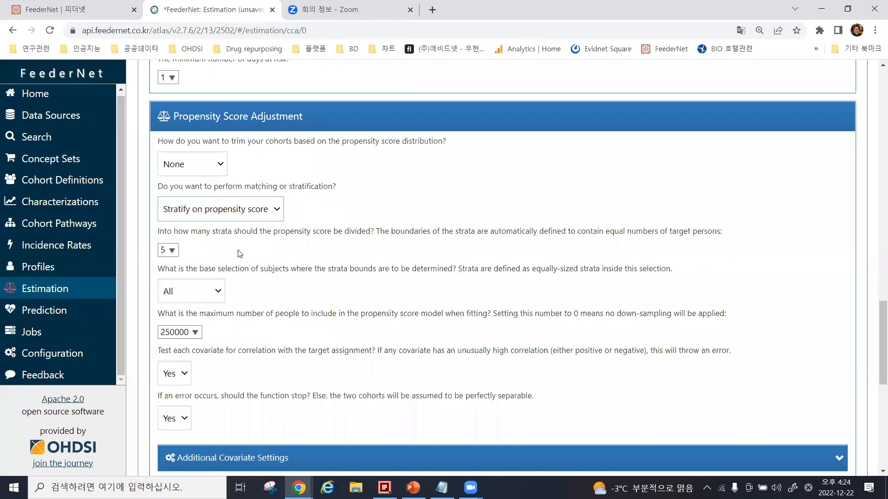
Step: Match on propensity score with a maximum of 4 comparator persons per target person and a matching caliper of 0.2
{"action": "left_click", "coordinate": [267, 212]}
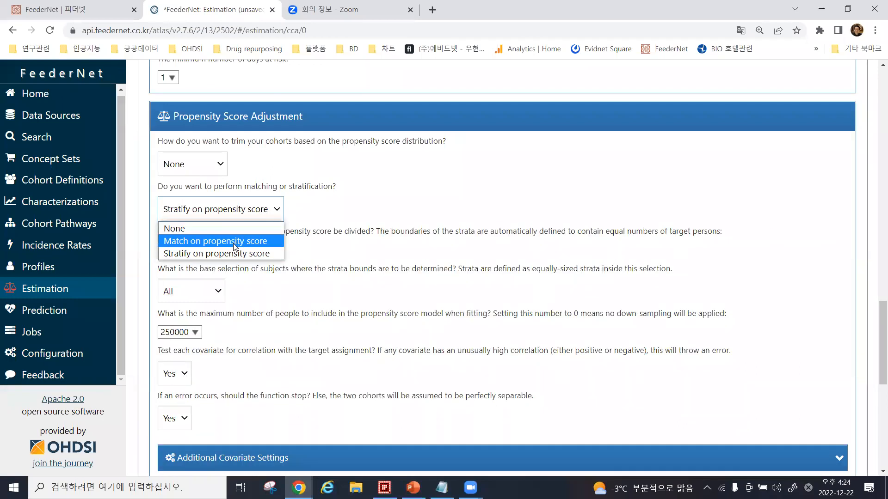
{"action": "left_click", "coordinate": [206, 244]}
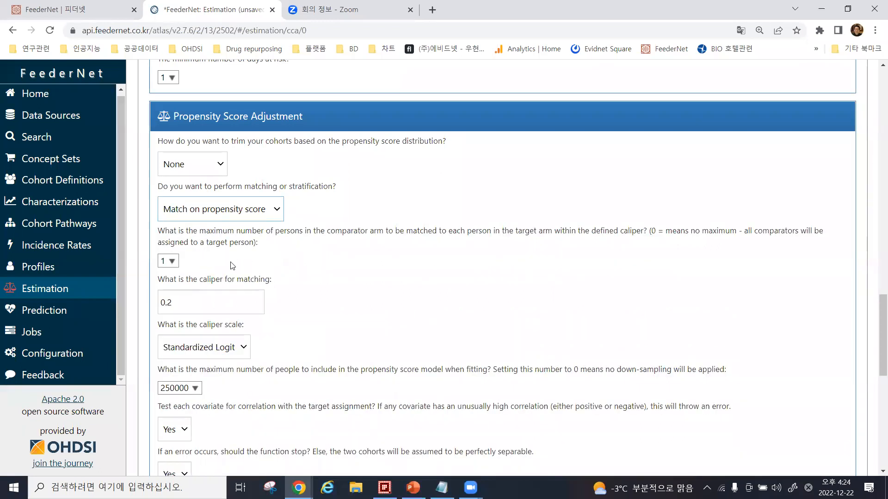
{"action": "left_click", "coordinate": [165, 260]}
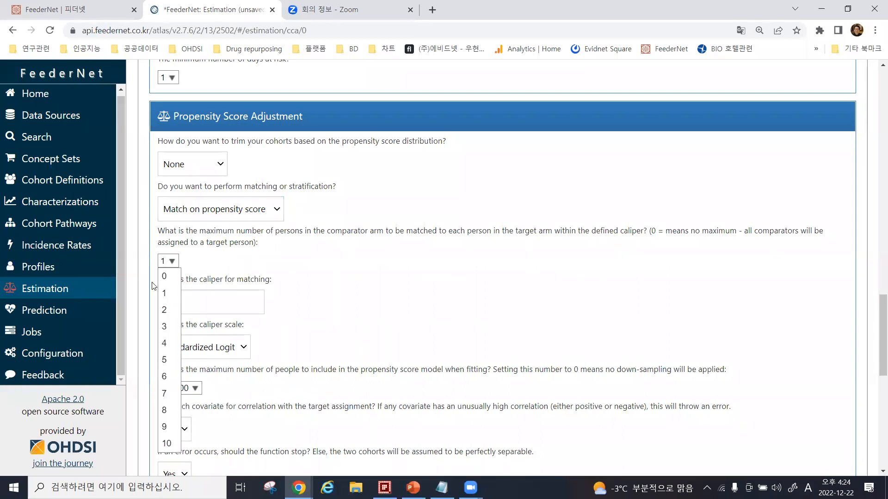
{"action": "left_click", "coordinate": [174, 346]}
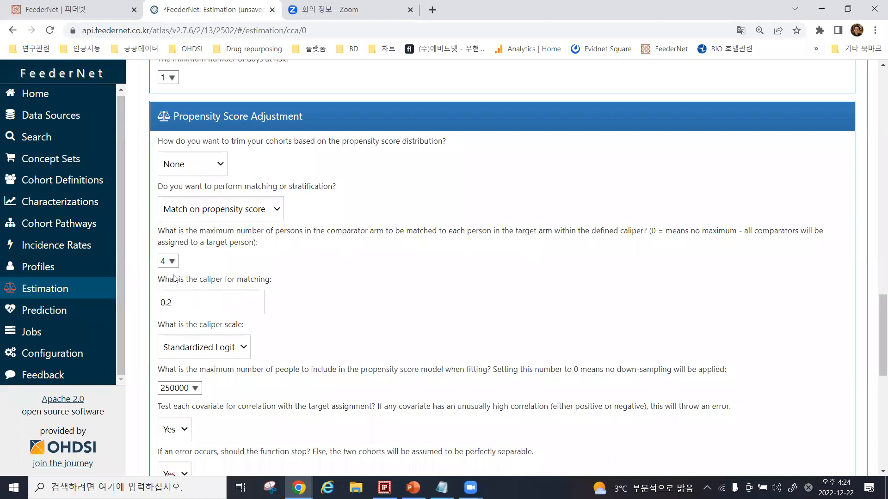
{"action": "left_click", "coordinate": [189, 307]}
{"action": "type", "text": "2"}
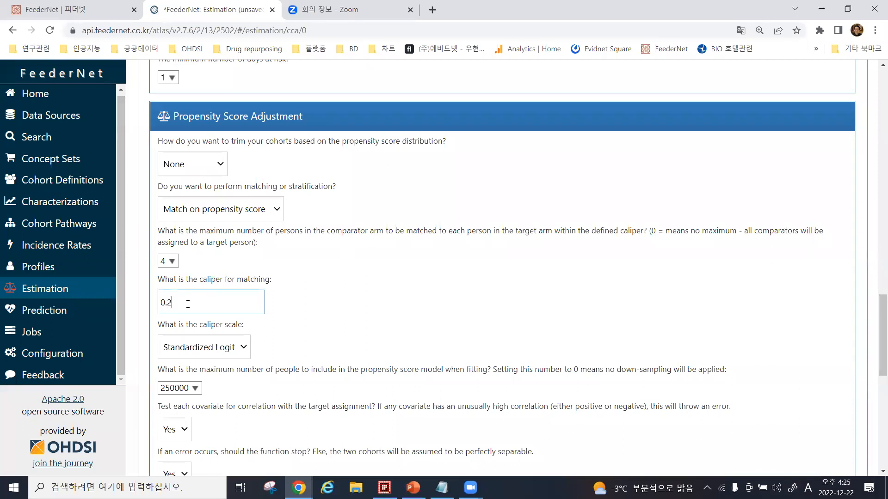
Step: Review the remaining Propensity Score Adjustment options and keep Yes for testing each covariate for correlation with the target assignment
{"action": "scroll", "coordinate": [230, 257], "scroll_direction": "down", "scroll_amount": 2}
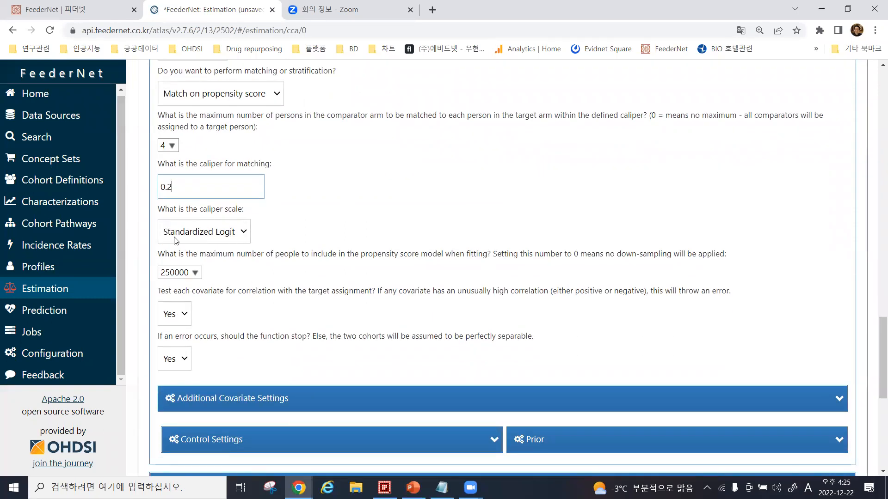
{"action": "scroll", "coordinate": [241, 255], "scroll_direction": "down", "scroll_amount": 2}
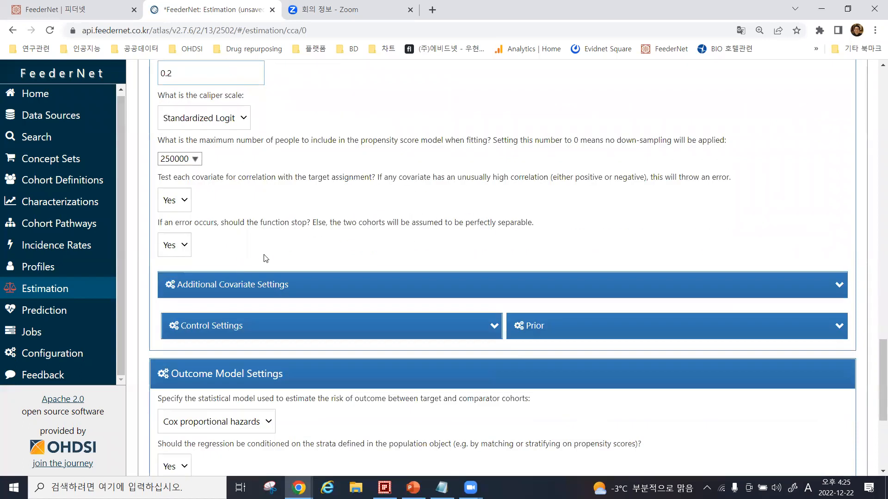
{"action": "scroll", "coordinate": [258, 254], "scroll_direction": "up", "scroll_amount": 3}
{"action": "scroll", "coordinate": [279, 374], "scroll_direction": "down", "scroll_amount": 2}
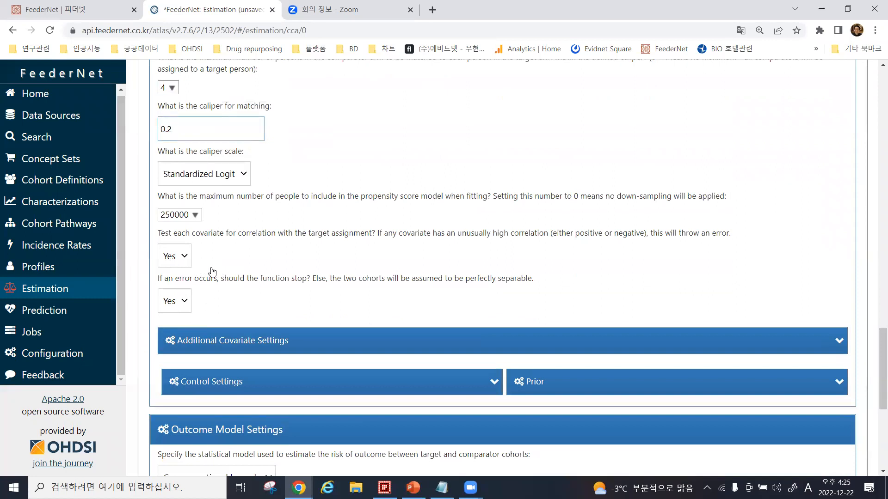
{"action": "left_click", "coordinate": [175, 257]}
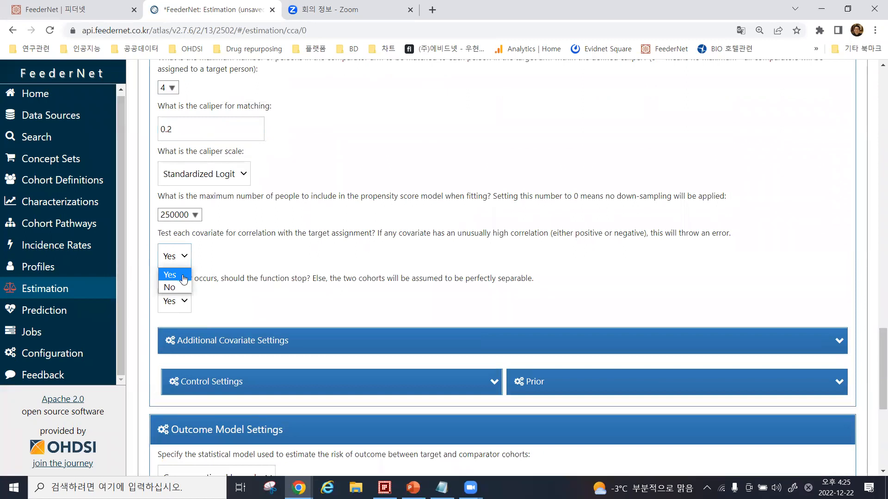
{"action": "left_click", "coordinate": [184, 276]}
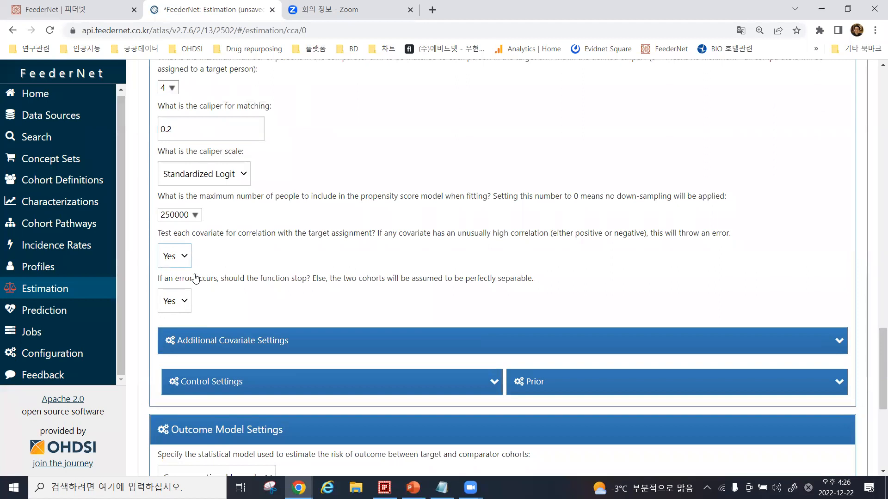
Step: Try No for both the covariate correlation test and stopping on error, and return both options to Yes
{"action": "left_click", "coordinate": [184, 260]}
{"action": "left_click", "coordinate": [176, 286]}
{"action": "left_click", "coordinate": [184, 308]}
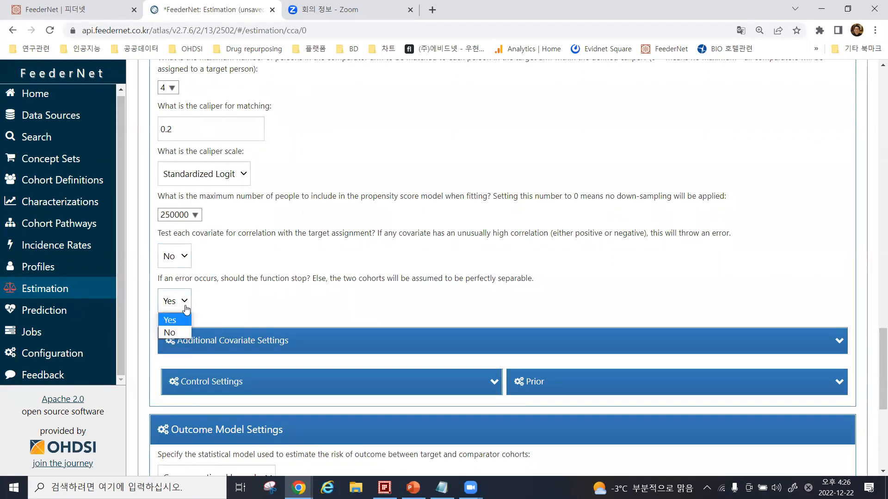
{"action": "left_click", "coordinate": [180, 335]}
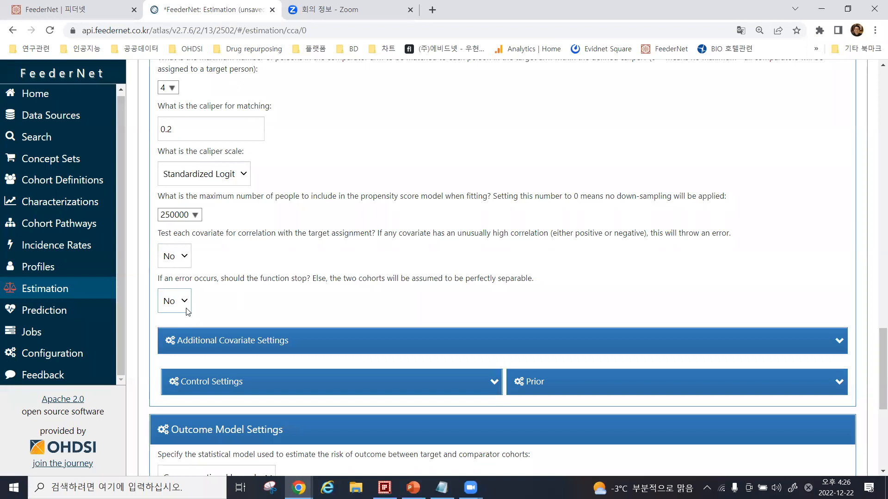
{"action": "left_click", "coordinate": [179, 257]}
{"action": "left_click", "coordinate": [178, 280]}
{"action": "left_click", "coordinate": [178, 307]}
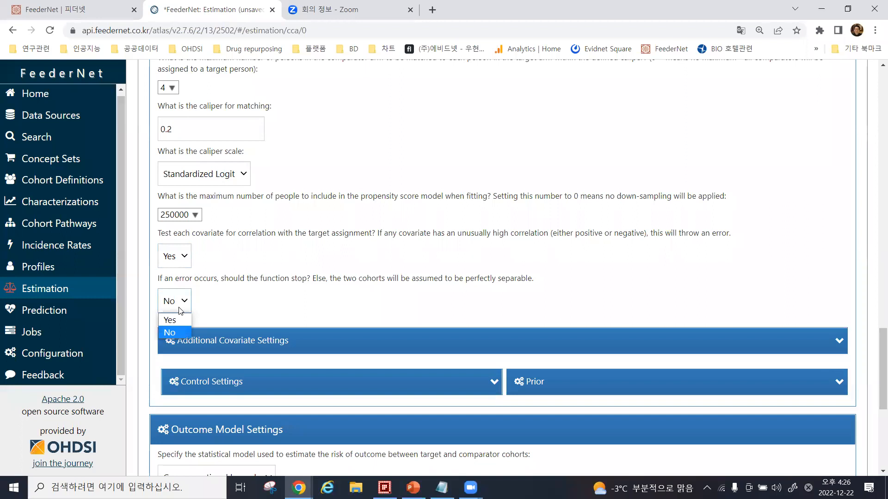
{"action": "left_click", "coordinate": [172, 320]}
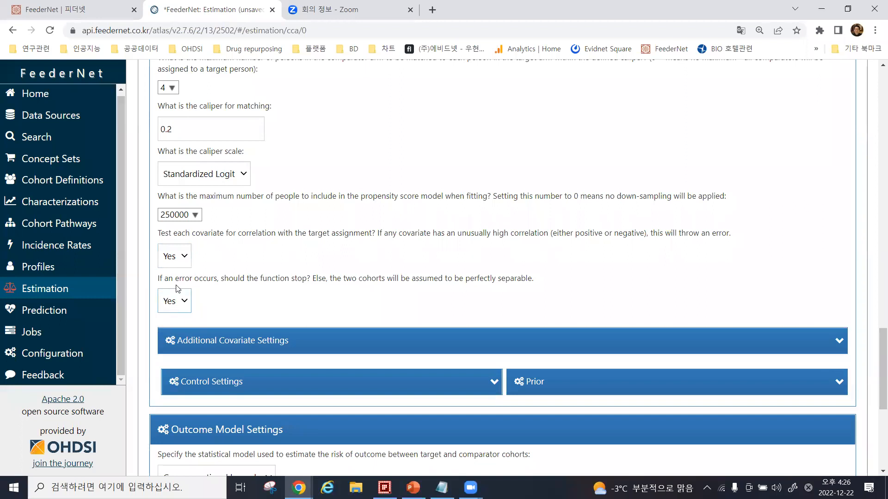
Step: Keep Cox proportional hazards as the statistical model in the Outcome Model Settings
{"action": "scroll", "coordinate": [348, 335], "scroll_direction": "down", "scroll_amount": 6}
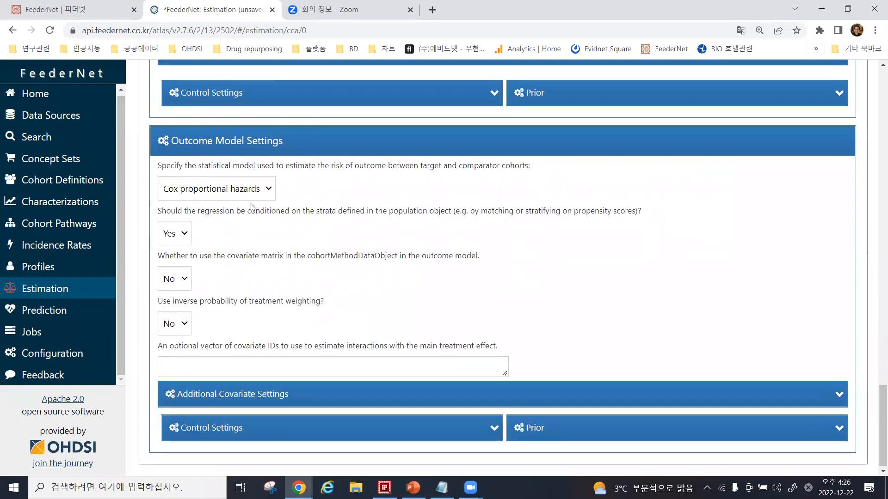
{"action": "left_click", "coordinate": [217, 189]}
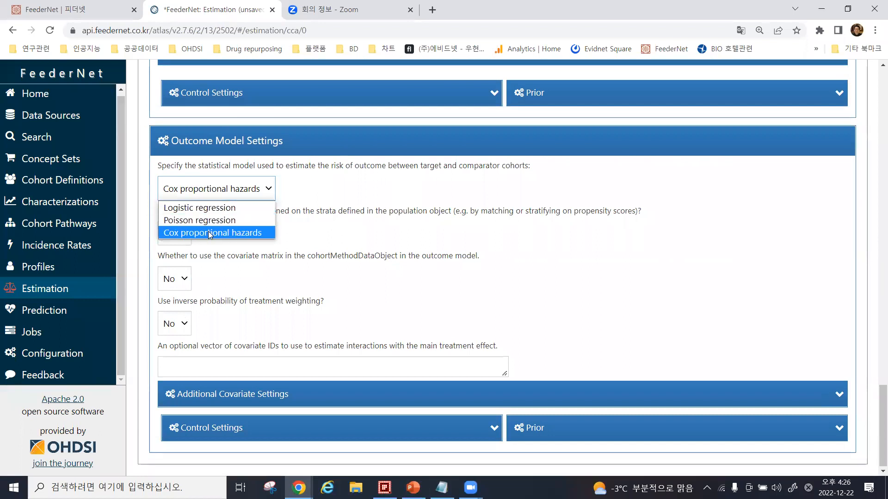
{"action": "left_click", "coordinate": [210, 232]}
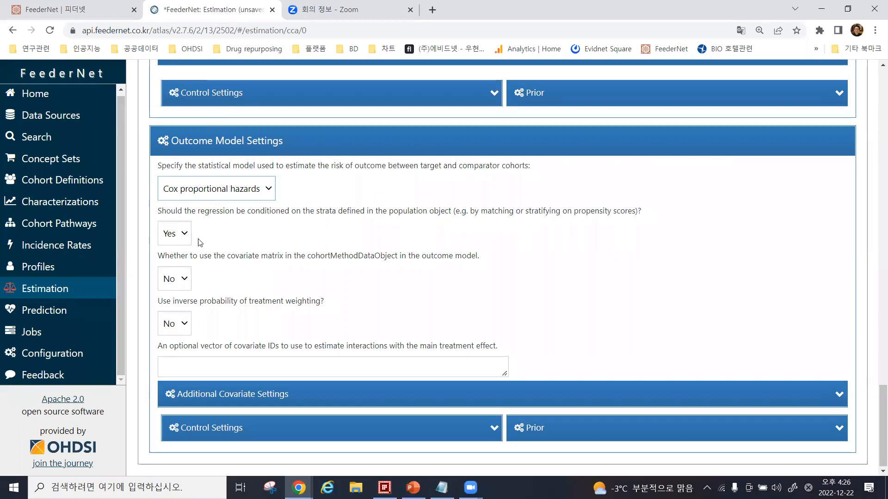
{"action": "scroll", "coordinate": [208, 283], "scroll_direction": "down", "scroll_amount": 1}
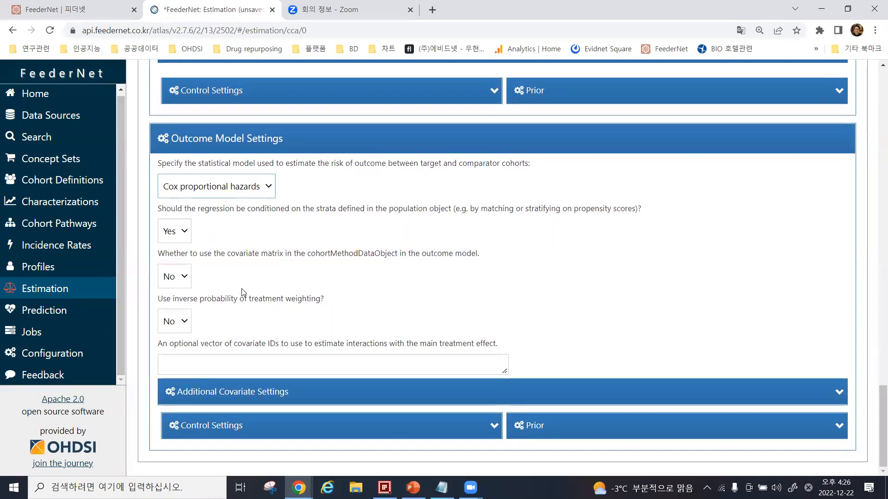
{"action": "scroll", "coordinate": [242, 277], "scroll_direction": "up", "scroll_amount": 10}
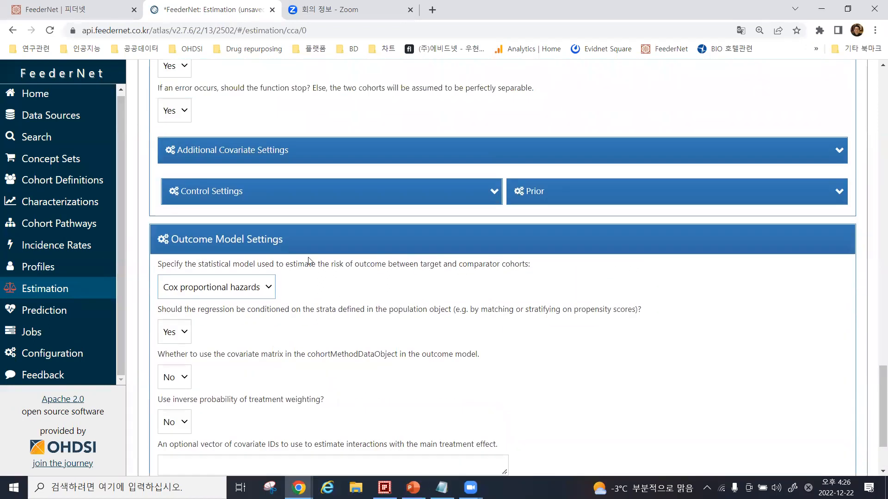
{"action": "scroll", "coordinate": [359, 160], "scroll_direction": "down", "scroll_amount": 10}
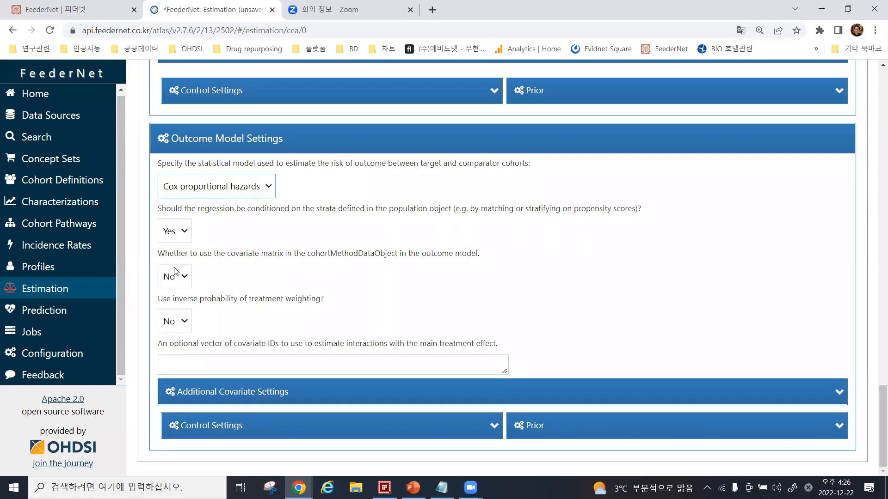
Step: Try Yes for inverse probability of treatment weighting in the outcome model and return it to No
{"action": "left_click", "coordinate": [185, 326]}
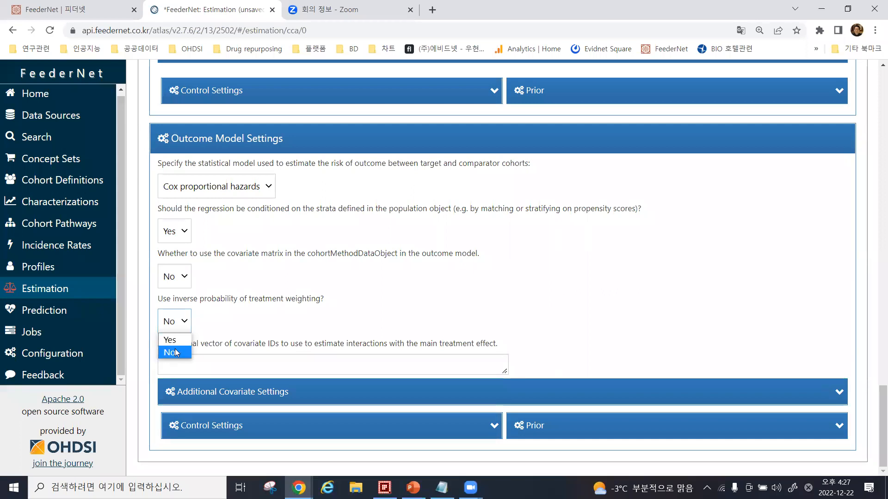
{"action": "left_click", "coordinate": [180, 343]}
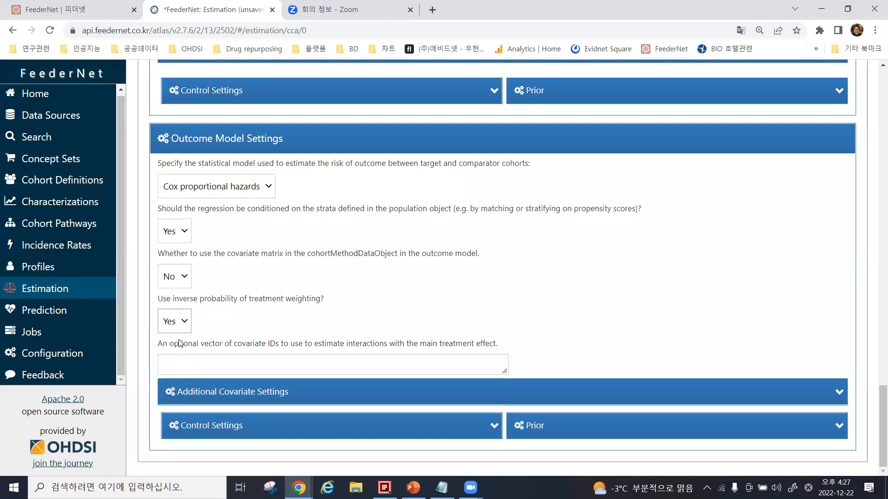
{"action": "left_click", "coordinate": [180, 324]}
{"action": "left_click", "coordinate": [172, 354]}
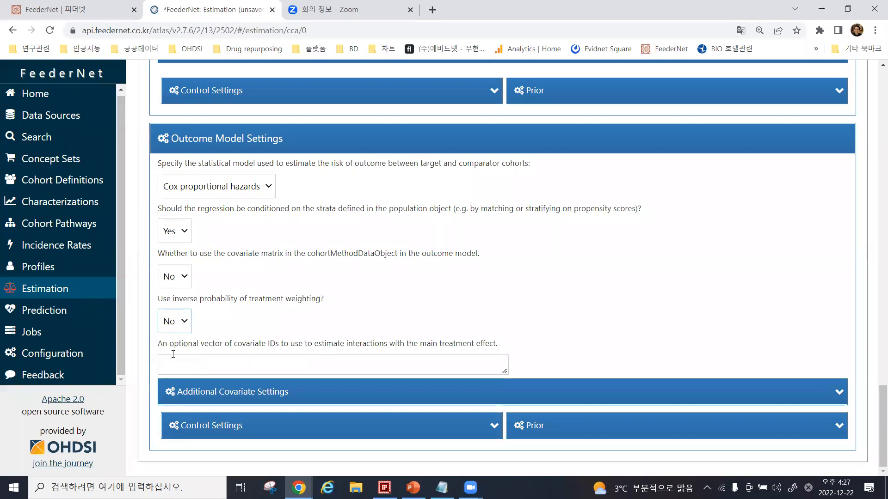
Step: Enable inverse probability of treatment weighting, examine the propensity score trimming choices, and set the weighting back to No
{"action": "left_click", "coordinate": [179, 324]}
{"action": "left_click", "coordinate": [180, 342]}
{"action": "scroll", "coordinate": [214, 233], "scroll_direction": "up", "scroll_amount": 10}
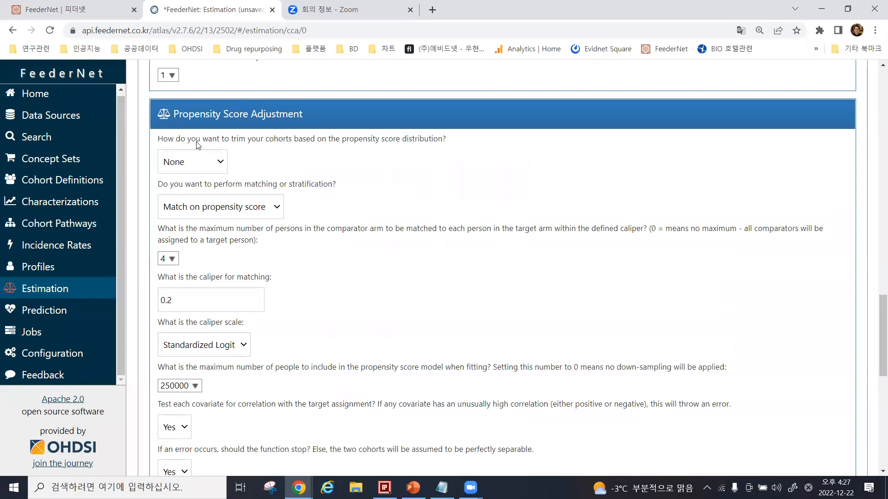
{"action": "left_click", "coordinate": [215, 170]}
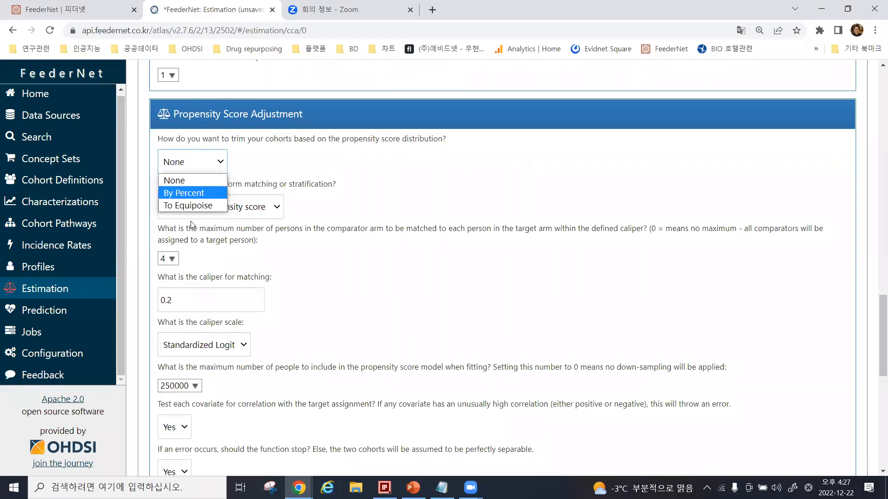
{"action": "scroll", "coordinate": [241, 211], "scroll_direction": "down", "scroll_amount": 10}
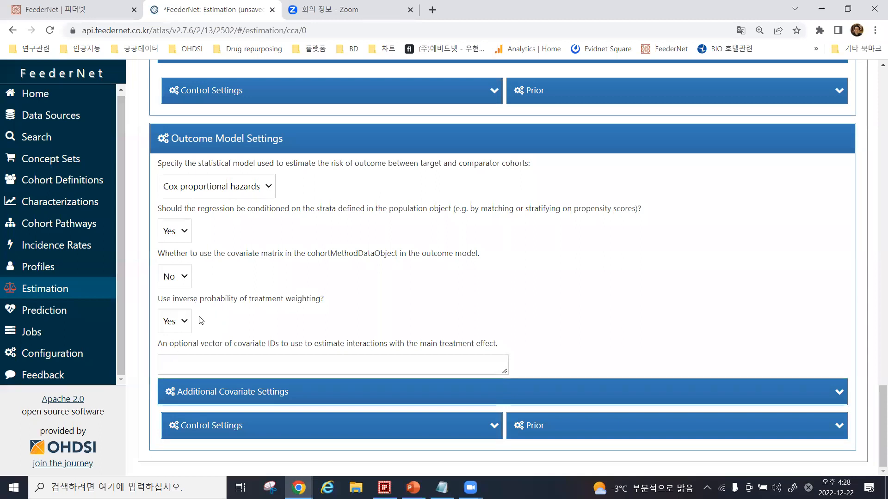
{"action": "scroll", "coordinate": [207, 329], "scroll_direction": "up", "scroll_amount": 8}
{"action": "left_click", "coordinate": [205, 161]}
{"action": "left_click", "coordinate": [336, 248]}
{"action": "scroll", "coordinate": [336, 248], "scroll_direction": "down", "scroll_amount": 8}
{"action": "left_click", "coordinate": [175, 321]}
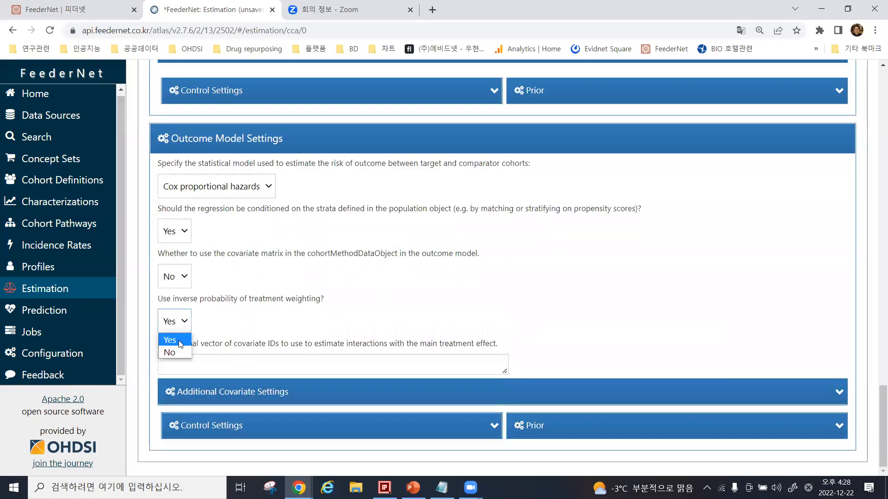
{"action": "left_click", "coordinate": [178, 352]}
Step: Return from the analysis settings to the full specification and review the Effect Estimation Analysis Settings entry
{"action": "scroll", "coordinate": [348, 353], "scroll_direction": "up", "scroll_amount": 8}
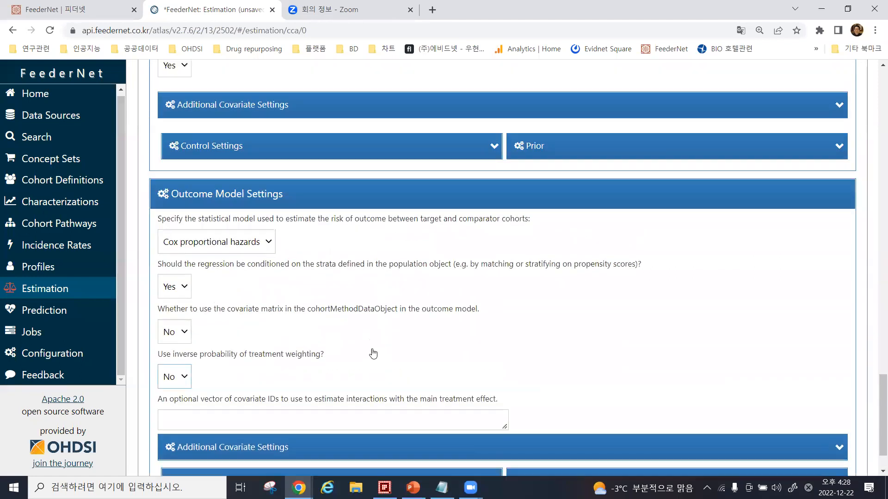
{"action": "scroll", "coordinate": [400, 358], "scroll_direction": "up", "scroll_amount": 10}
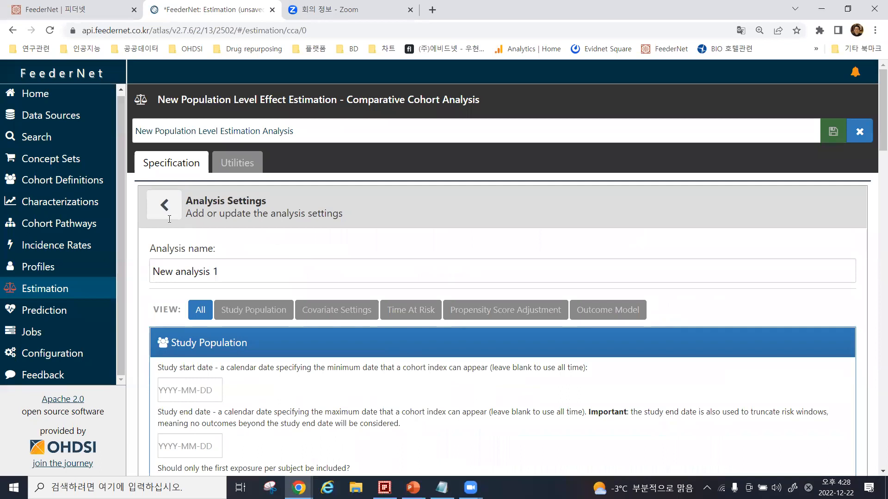
{"action": "left_click", "coordinate": [165, 204]}
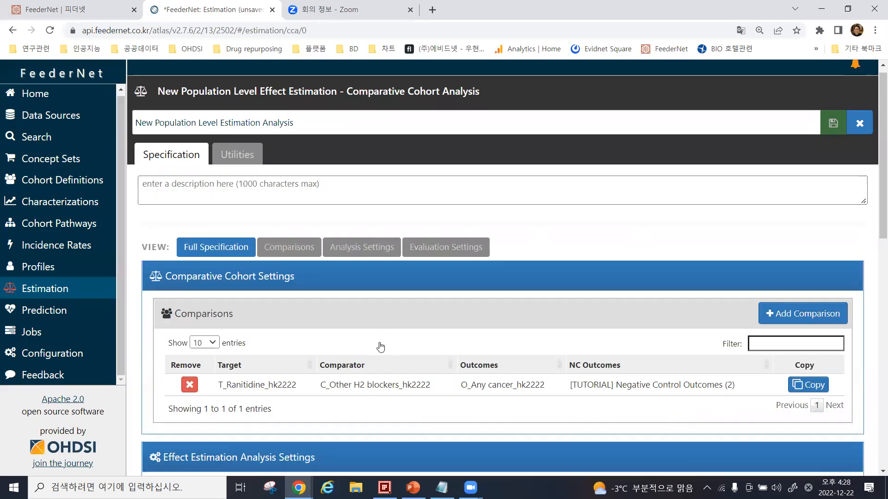
{"action": "scroll", "coordinate": [378, 345], "scroll_direction": "down", "scroll_amount": 5}
{"action": "scroll", "coordinate": [406, 342], "scroll_direction": "down", "scroll_amount": 5}
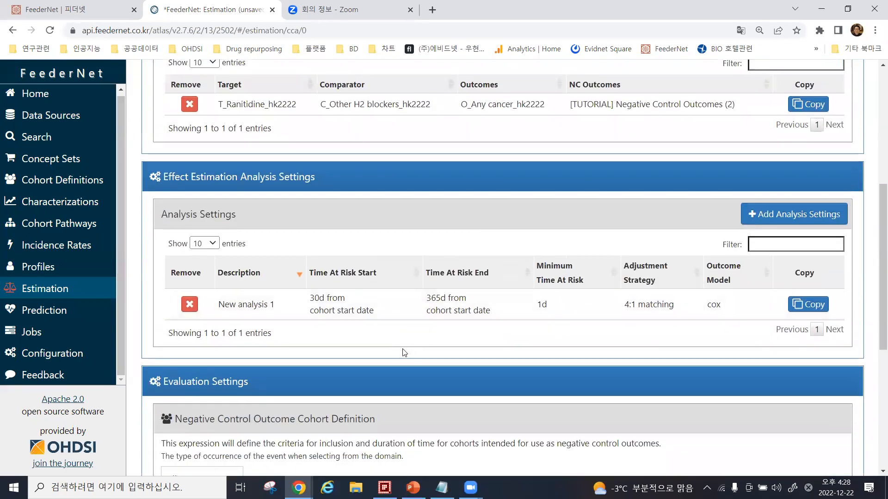
Step: Keep All occurrences as the event occurrence type for the negative control outcome cohort in Evaluation Settings
{"action": "scroll", "coordinate": [186, 309], "scroll_direction": "down", "scroll_amount": 3}
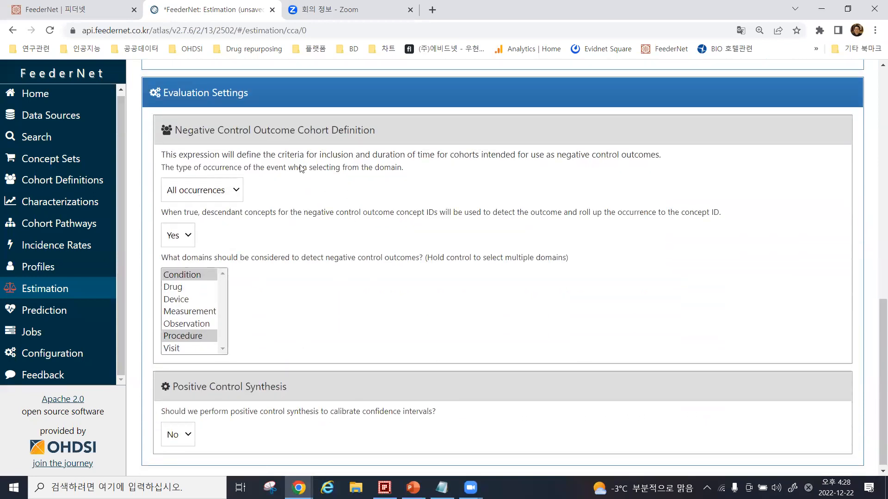
{"action": "left_click", "coordinate": [235, 199]}
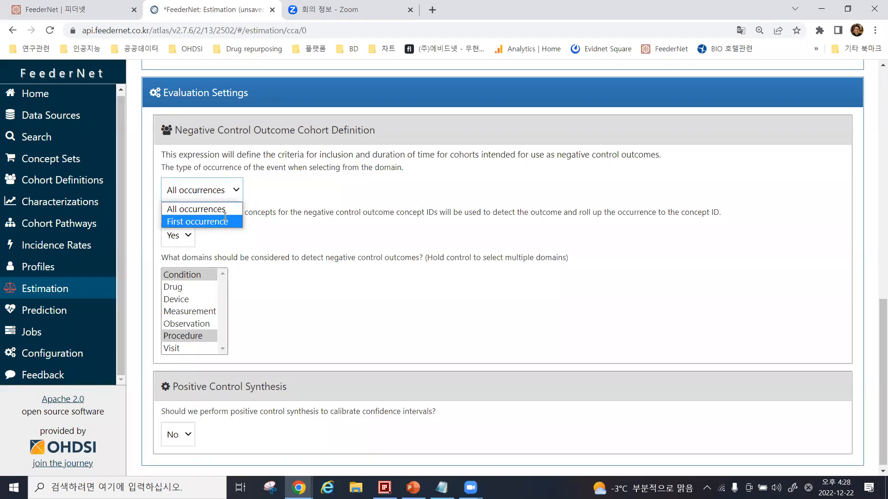
{"action": "left_click", "coordinate": [225, 212]}
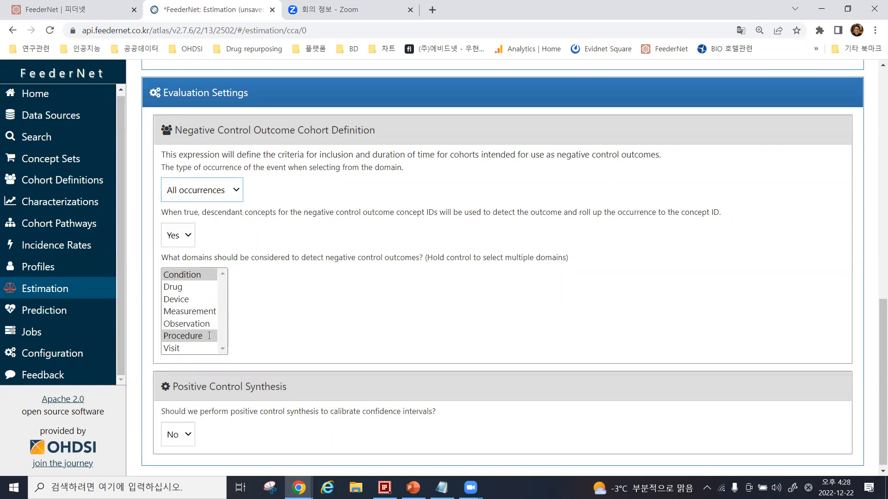
Step: Try Yes for Positive Control Synthesis, look over its extra settings, and return it to No
{"action": "scroll", "coordinate": [308, 348], "scroll_direction": "down", "scroll_amount": 1}
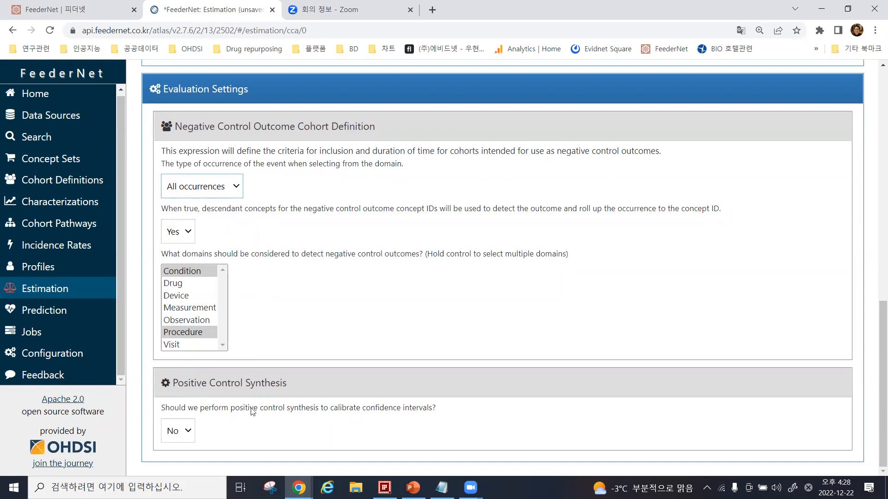
{"action": "left_click", "coordinate": [186, 431]}
{"action": "left_click", "coordinate": [183, 445]}
{"action": "left_click", "coordinate": [183, 438]}
{"action": "scroll", "coordinate": [183, 445], "scroll_direction": "down", "scroll_amount": 5}
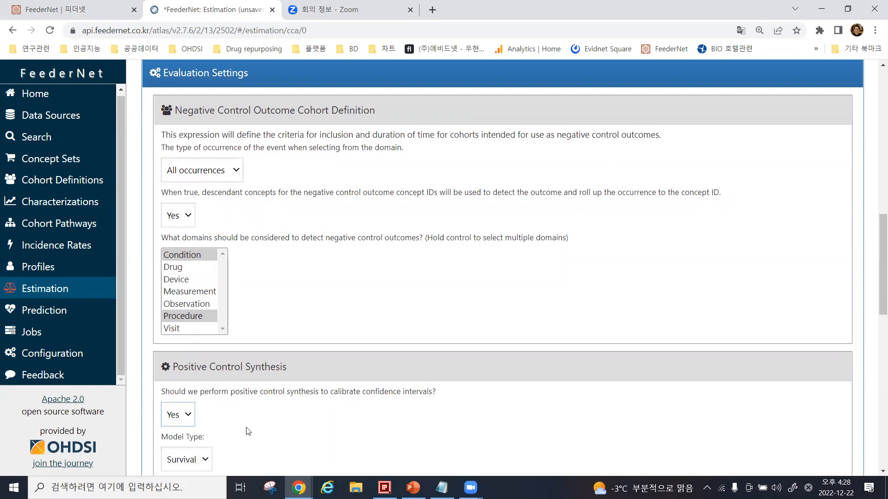
{"action": "left_click", "coordinate": [171, 198]}
{"action": "left_click", "coordinate": [178, 234]}
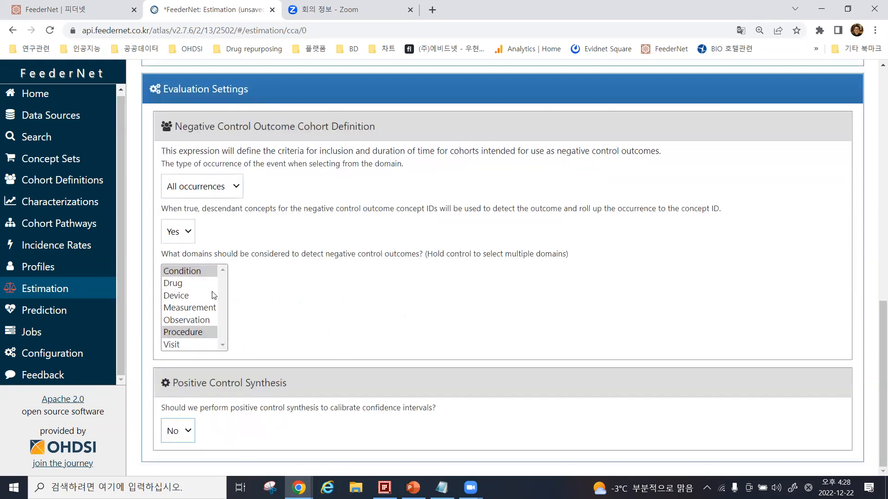
Step: Rename the estimation analysis as "T vs. C in any cancer_hk2222" and save it
{"action": "scroll", "coordinate": [481, 365], "scroll_direction": "up", "scroll_amount": 1}
{"action": "scroll", "coordinate": [481, 366], "scroll_direction": "up", "scroll_amount": 7}
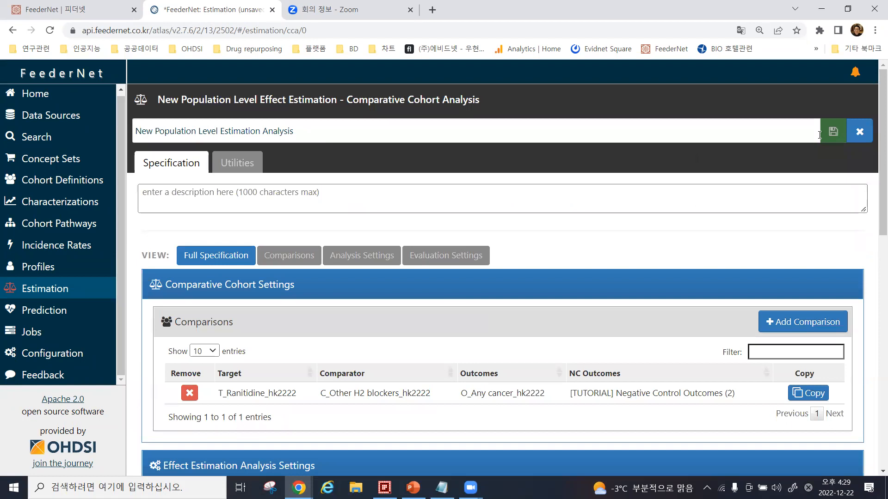
{"action": "double_click", "coordinate": [318, 134]}
{"action": "left_click_drag", "start_coordinate": [317, 134], "coordinate": [73, 105]}
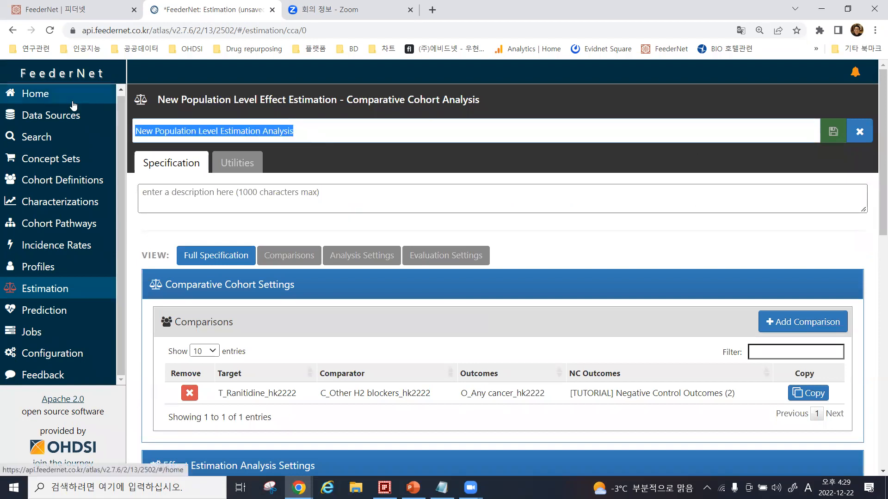
{"action": "type", "text": "T vs."}
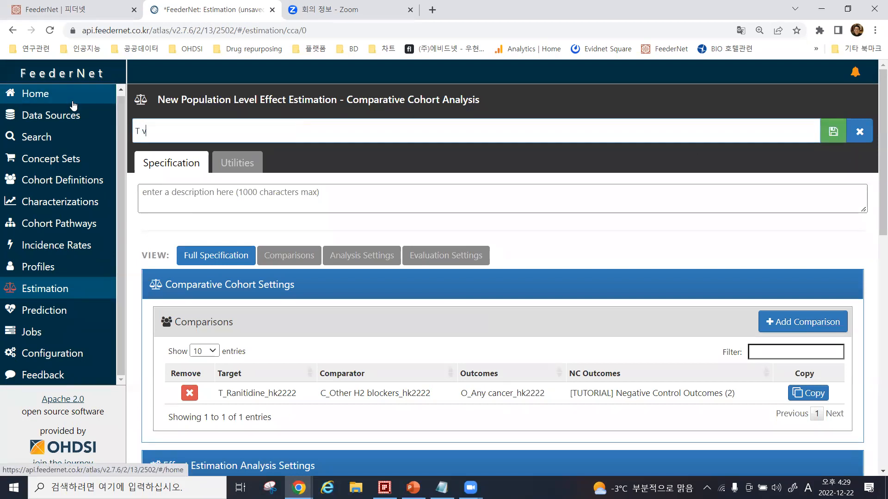
{"action": "type", "text": " C in ant"}
{"action": "key", "text": "BackSpace"}
{"action": "key", "text": "BackSpace"}
{"action": "type", "text": "y cancer "}
{"action": "type", "text": "hk2222"}
{"action": "left_click", "coordinate": [838, 135]}
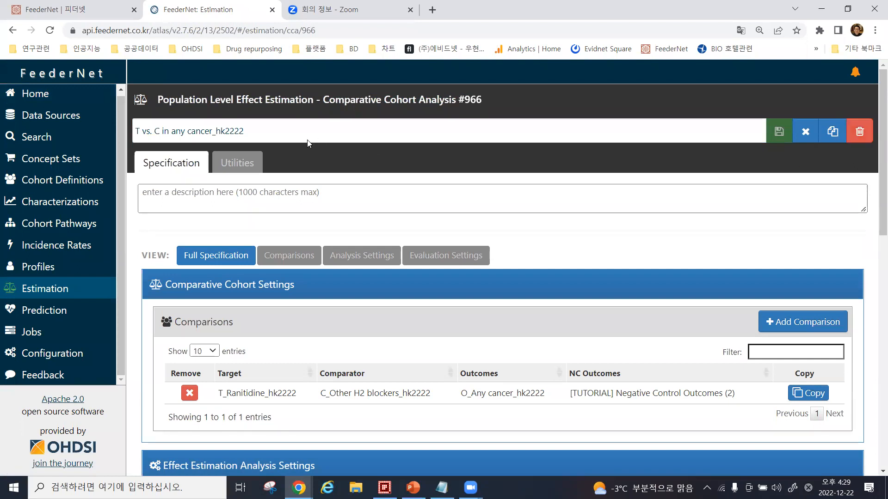
Step: Review the estimation's full study specification and Download Study Package section in Utilities, and close the analysis
{"action": "left_click", "coordinate": [247, 137]}
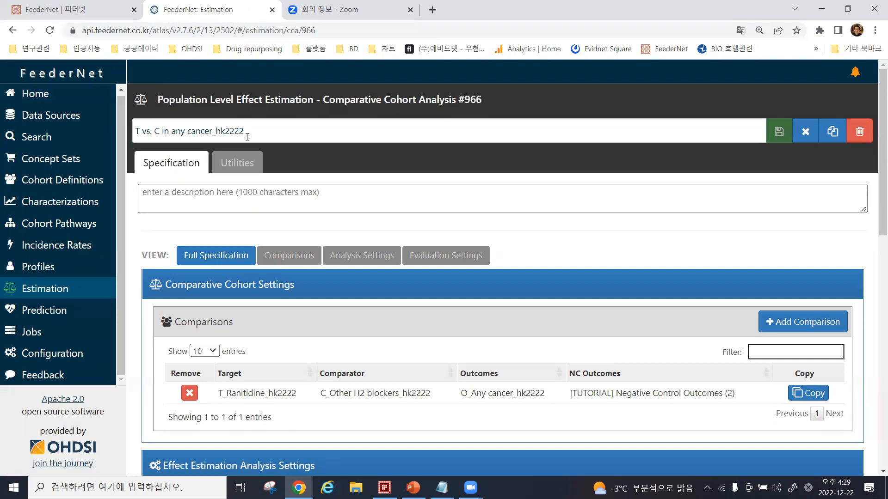
{"action": "left_click", "coordinate": [241, 164]}
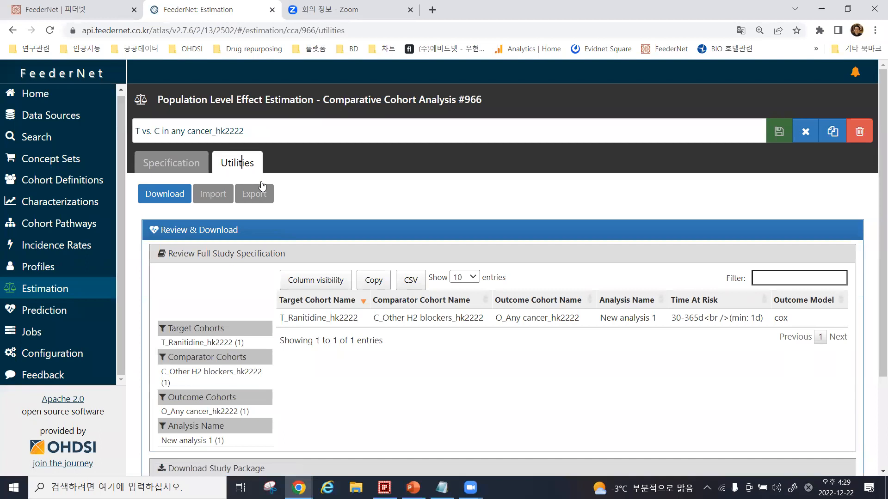
{"action": "scroll", "coordinate": [295, 267], "scroll_direction": "down", "scroll_amount": 1}
{"action": "scroll", "coordinate": [295, 267], "scroll_direction": "down", "scroll_amount": 2}
{"action": "left_click", "coordinate": [206, 396]}
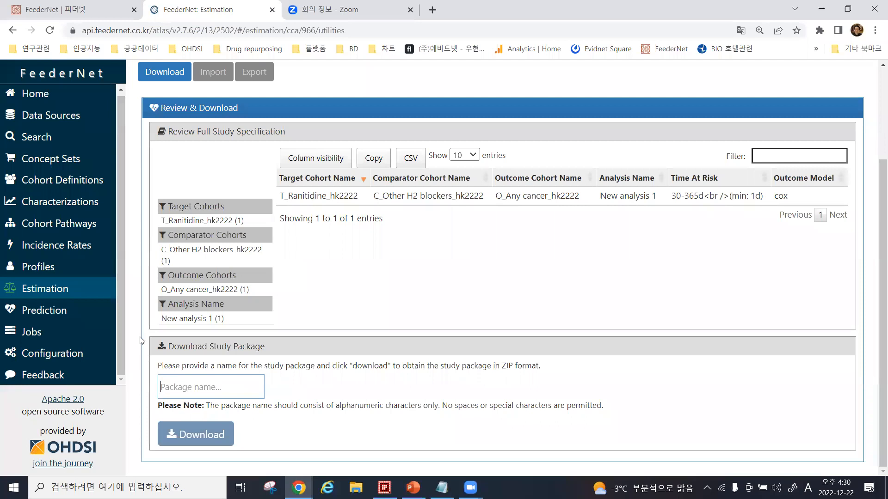
{"action": "scroll", "coordinate": [266, 303], "scroll_direction": "up", "scroll_amount": 2}
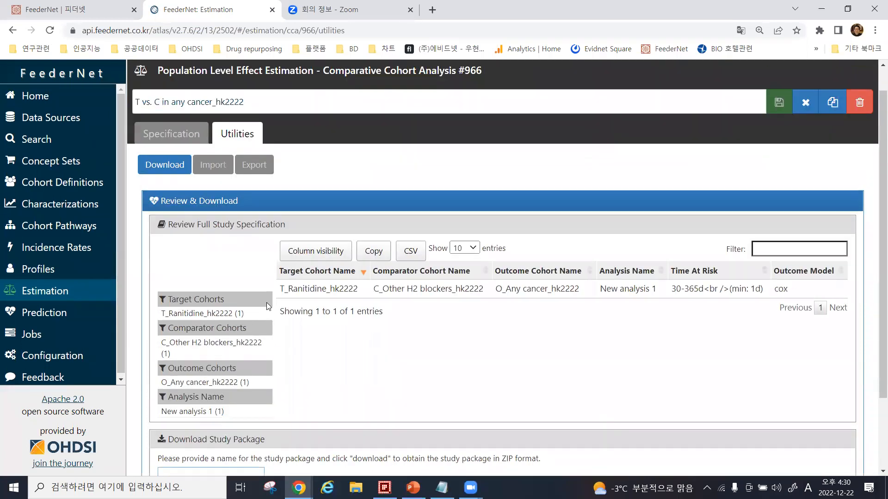
{"action": "scroll", "coordinate": [266, 303], "scroll_direction": "up", "scroll_amount": 1}
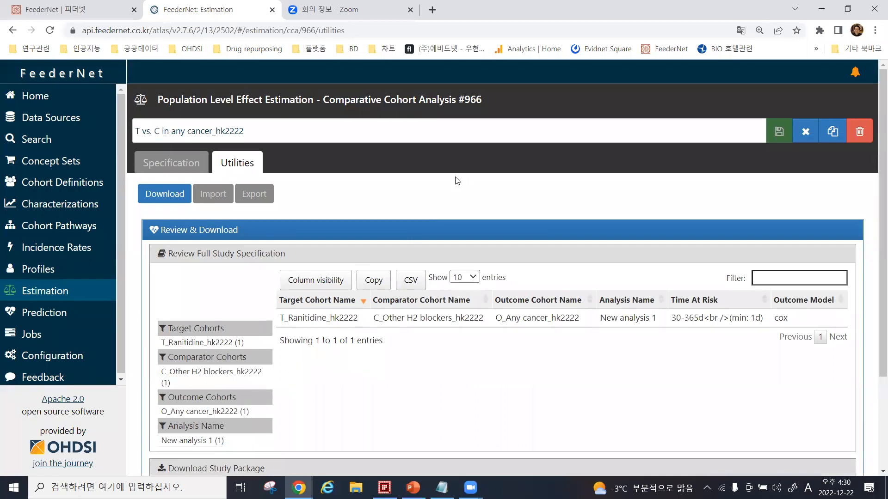
{"action": "scroll", "coordinate": [312, 184], "scroll_direction": "down", "scroll_amount": 3}
{"action": "scroll", "coordinate": [180, 211], "scroll_direction": "up", "scroll_amount": 3}
{"action": "left_click", "coordinate": [806, 133]}
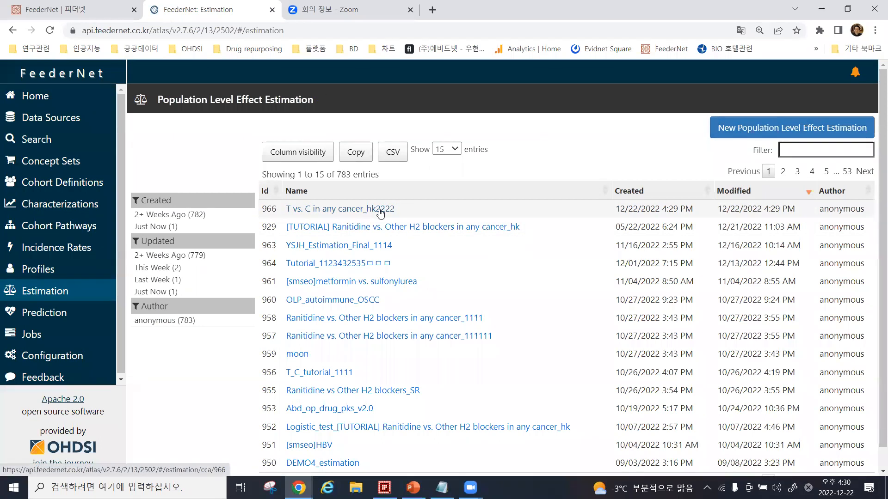
Step: Switch to the Tutorial_1 analysis in the FeederNet project and start an ATLAS import from Open Database, v2.7.6
{"action": "left_click", "coordinate": [85, 10]}
{"action": "left_click", "coordinate": [638, 438]}
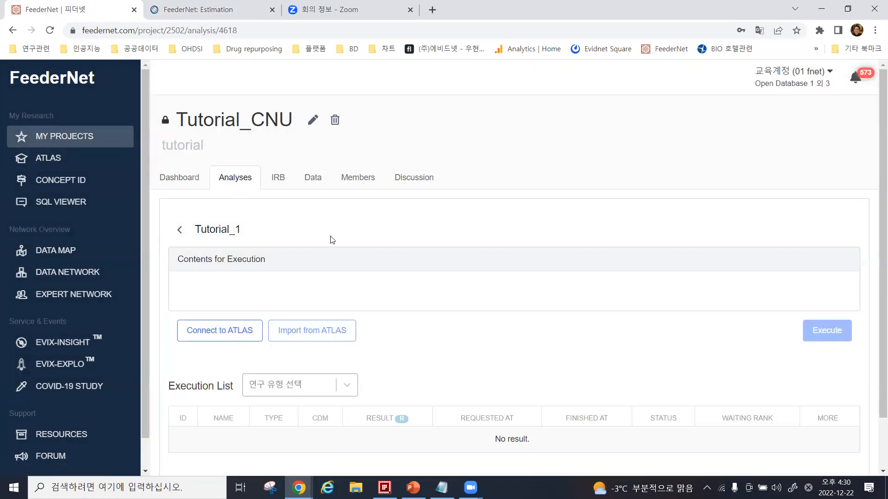
{"action": "scroll", "coordinate": [330, 239], "scroll_direction": "down", "scroll_amount": 1}
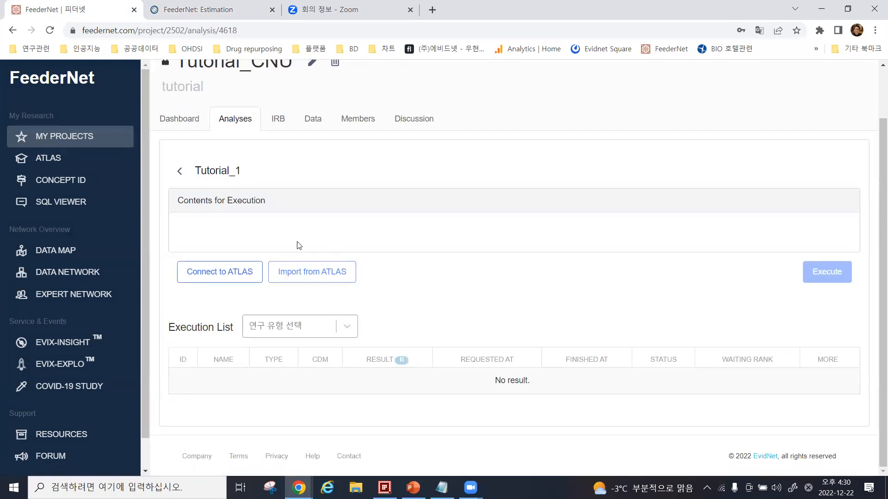
{"action": "left_click", "coordinate": [318, 277]}
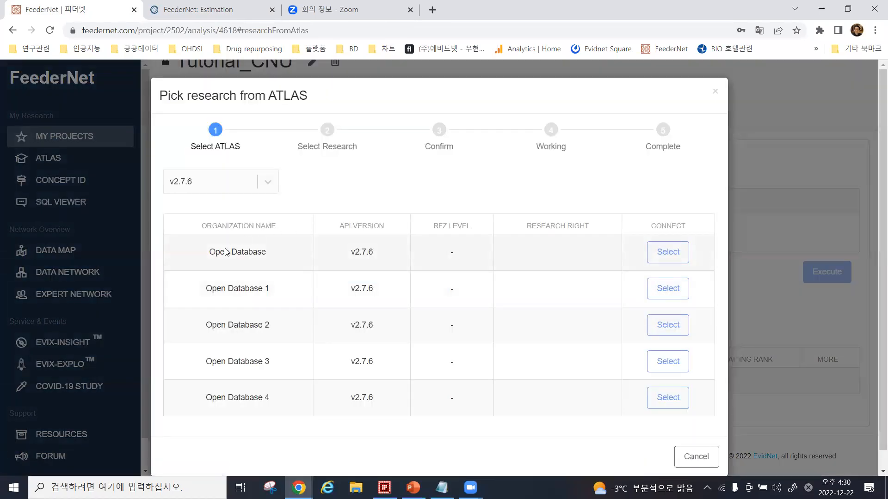
{"action": "left_click", "coordinate": [668, 252]}
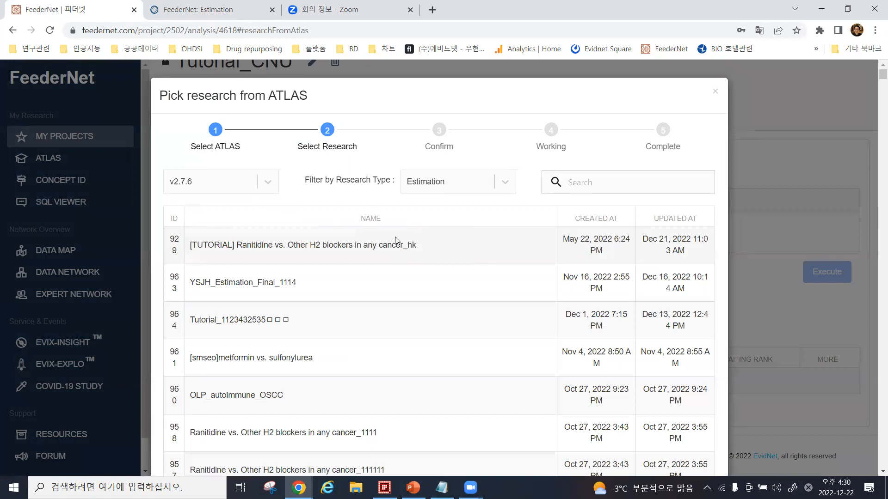
Step: Import the estimation "[TUTORIAL] Ranitidine vs. Other H2 blockers in any cancer_hk" from the research list into the analysis
{"action": "scroll", "coordinate": [396, 240], "scroll_direction": "down", "scroll_amount": 10}
{"action": "scroll", "coordinate": [406, 296], "scroll_direction": "down", "scroll_amount": 7}
{"action": "scroll", "coordinate": [409, 282], "scroll_direction": "up", "scroll_amount": 16}
{"action": "scroll", "coordinate": [378, 304], "scroll_direction": "down", "scroll_amount": 1}
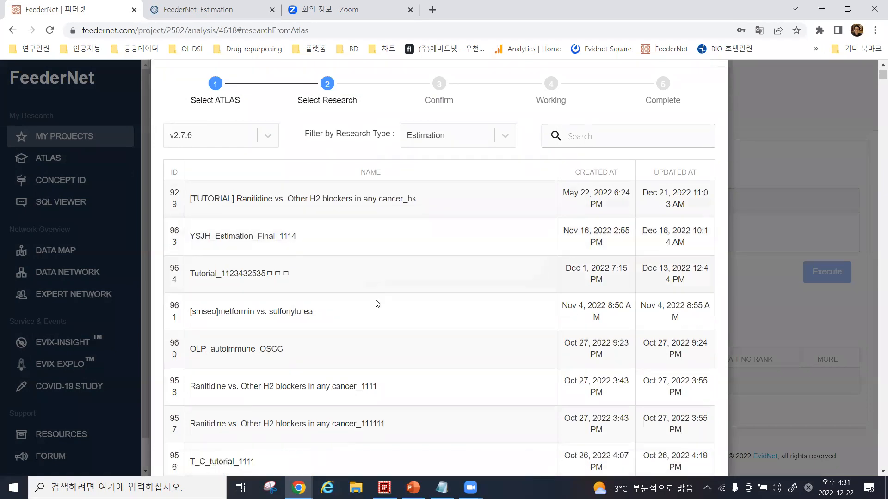
{"action": "scroll", "coordinate": [379, 303], "scroll_direction": "down", "scroll_amount": 5}
{"action": "scroll", "coordinate": [381, 301], "scroll_direction": "up", "scroll_amount": 3}
{"action": "scroll", "coordinate": [387, 297], "scroll_direction": "down", "scroll_amount": 1}
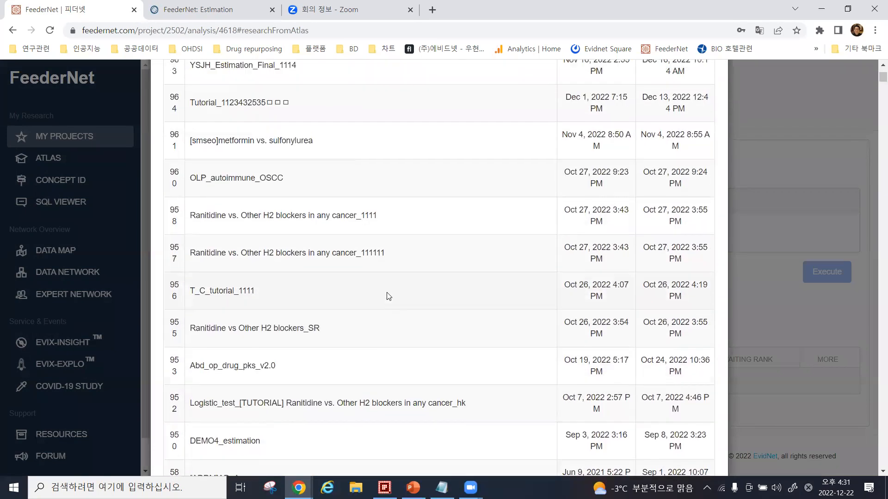
{"action": "scroll", "coordinate": [387, 296], "scroll_direction": "up", "scroll_amount": 5}
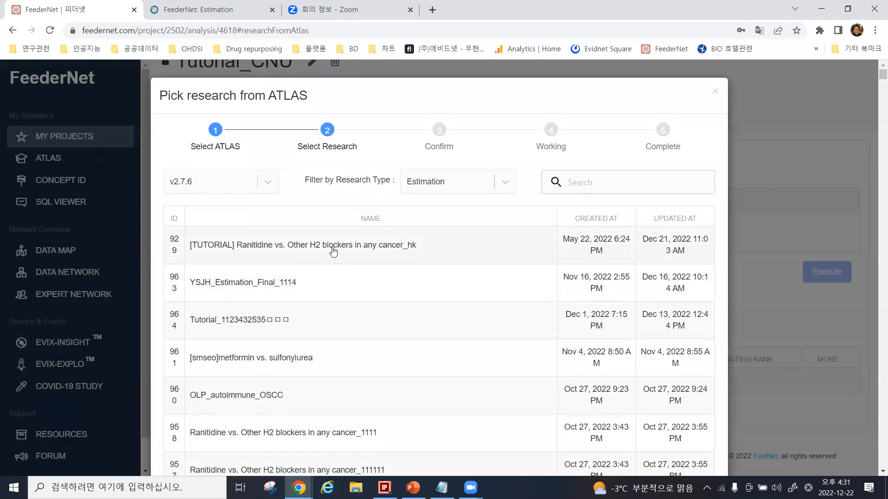
{"action": "left_click", "coordinate": [359, 251]}
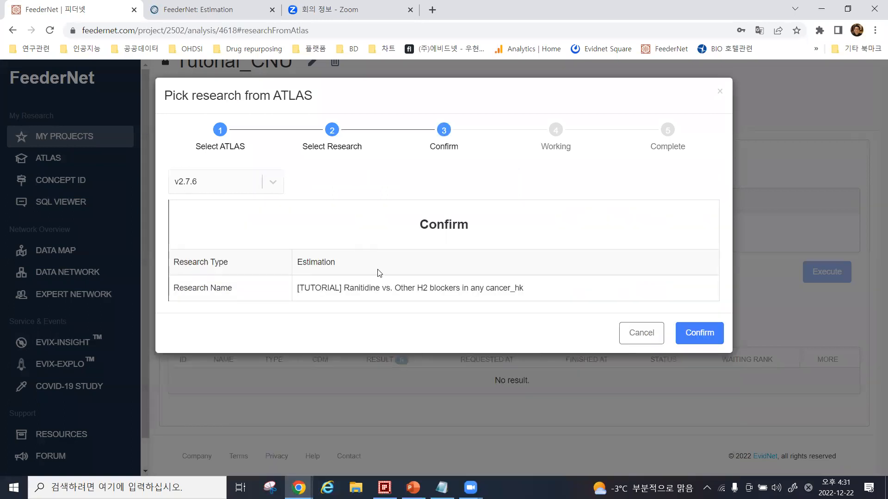
{"action": "left_click", "coordinate": [698, 334]}
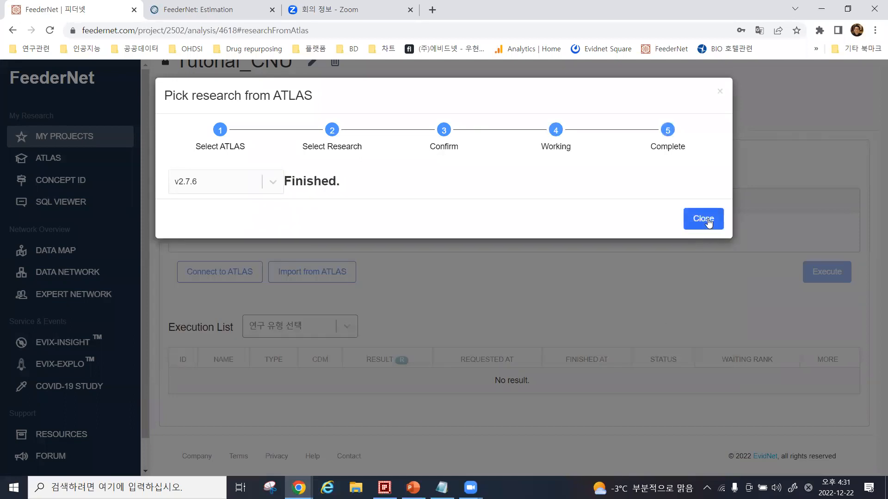
{"action": "left_click", "coordinate": [707, 219]}
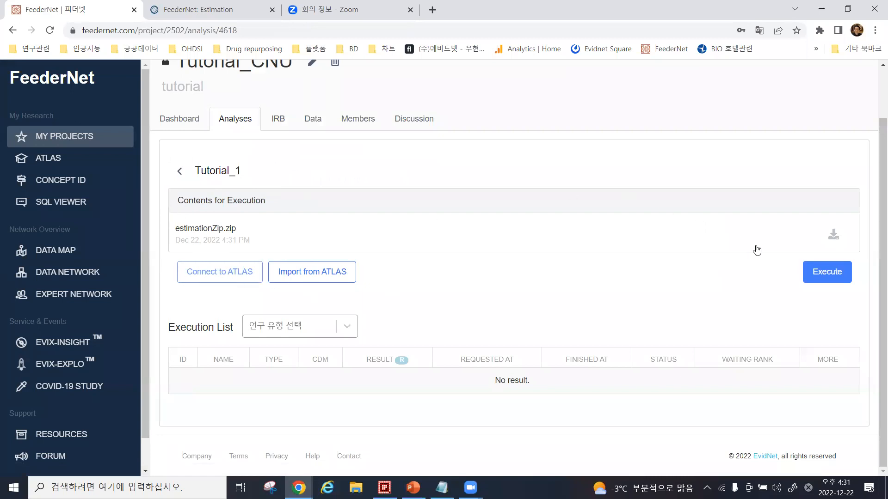
Step: Begin a research execution and select Open Database's Hira 2016 and Hira 2017 data sources as its CDMs
{"action": "left_click", "coordinate": [805, 276]}
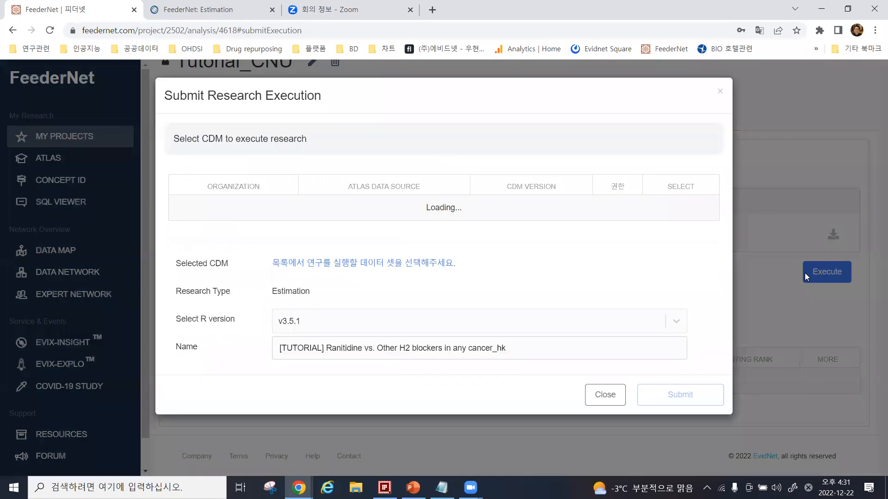
{"action": "scroll", "coordinate": [452, 252], "scroll_direction": "down", "scroll_amount": 3}
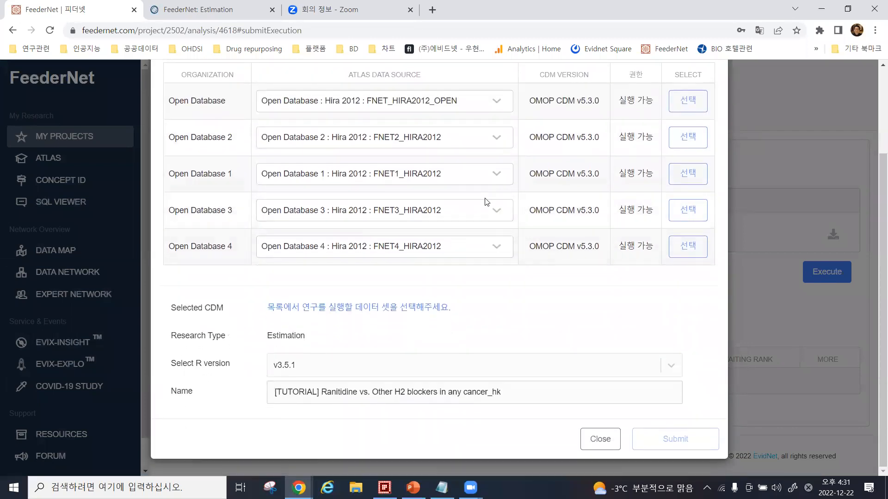
{"action": "left_click", "coordinate": [495, 101]}
{"action": "left_click", "coordinate": [456, 161]}
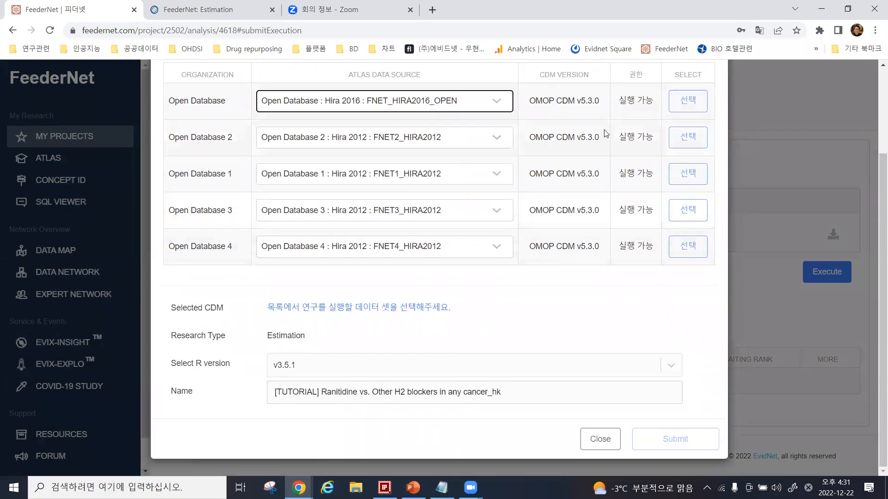
{"action": "left_click", "coordinate": [687, 100]}
{"action": "left_click", "coordinate": [496, 101]}
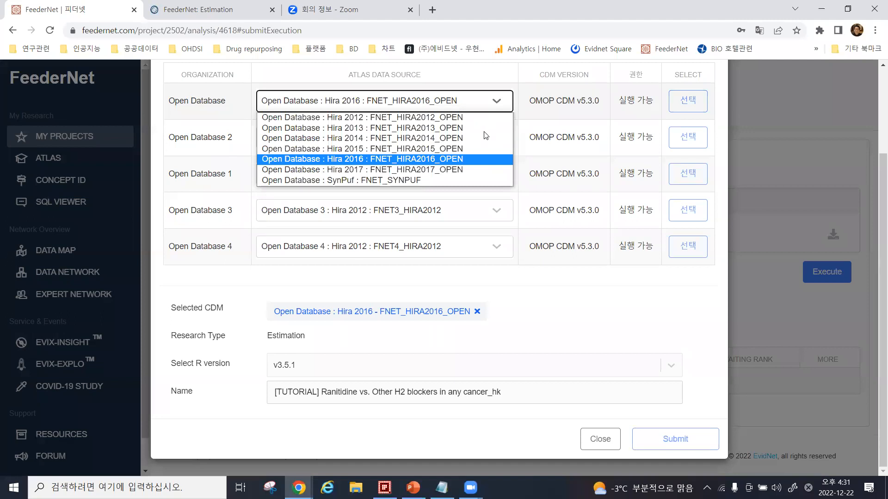
{"action": "left_click", "coordinate": [449, 169]}
{"action": "left_click", "coordinate": [687, 101]}
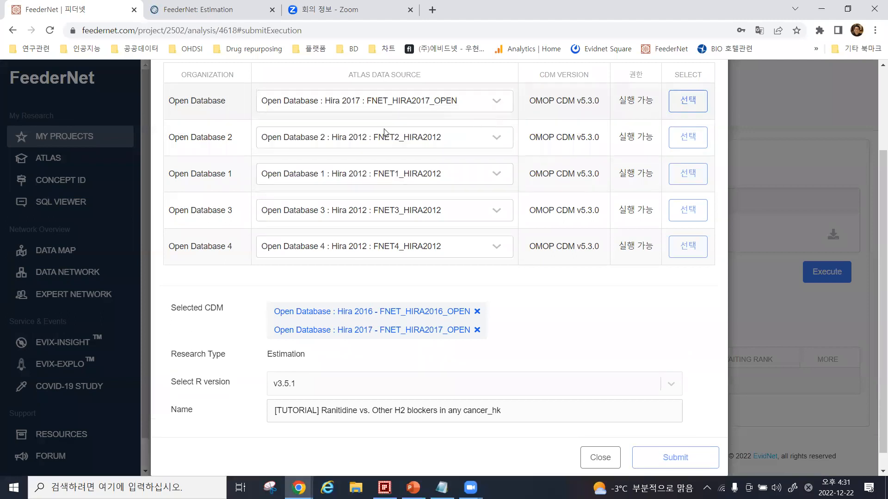
Step: Add the Hira 2016 sources of Open Database 3 and Open Database 1 to the selected CDMs, and close the request unsubmitted
{"action": "scroll", "coordinate": [231, 198], "scroll_direction": "up", "scroll_amount": 3}
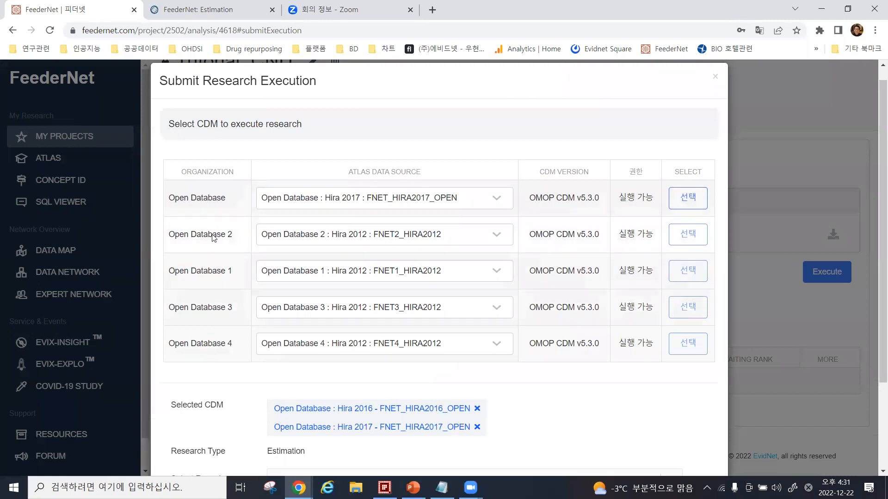
{"action": "left_click", "coordinate": [496, 273]}
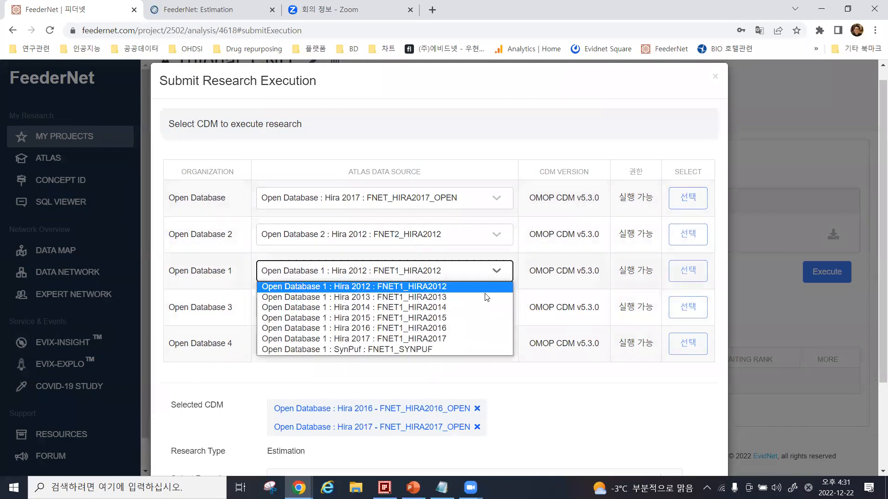
{"action": "left_click", "coordinate": [440, 327]}
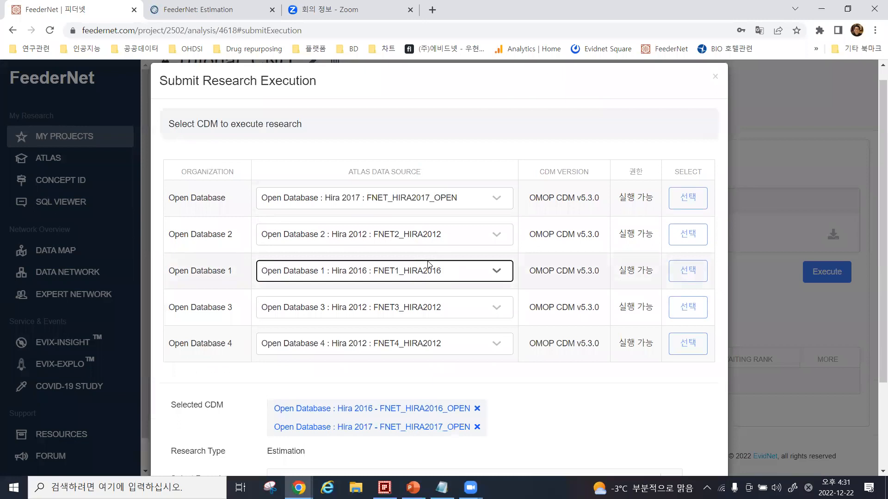
{"action": "left_click", "coordinate": [470, 315]}
{"action": "left_click", "coordinate": [467, 365]}
{"action": "left_click", "coordinate": [688, 307]}
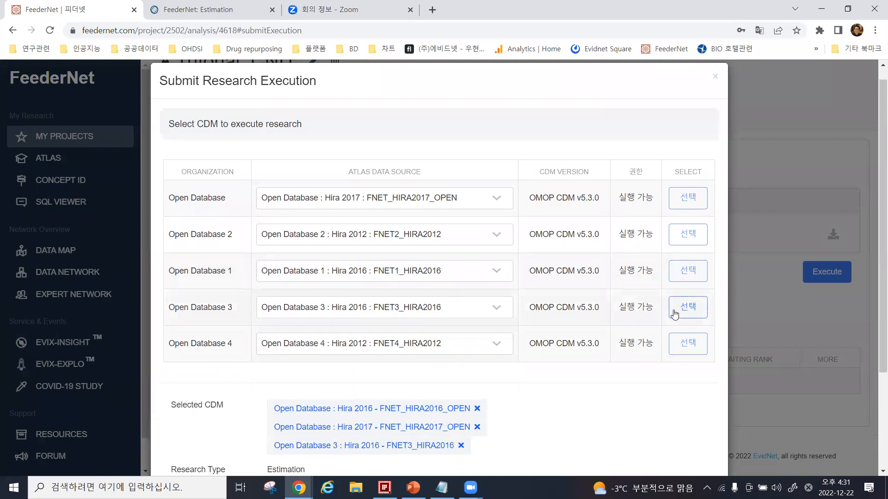
{"action": "left_click", "coordinate": [692, 278]}
{"action": "scroll", "coordinate": [492, 341], "scroll_direction": "down", "scroll_amount": 3}
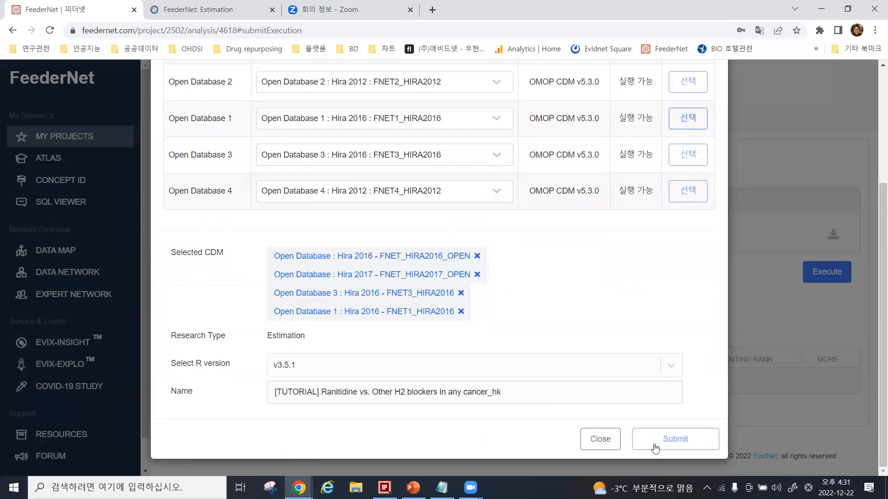
{"action": "left_click", "coordinate": [607, 443]}
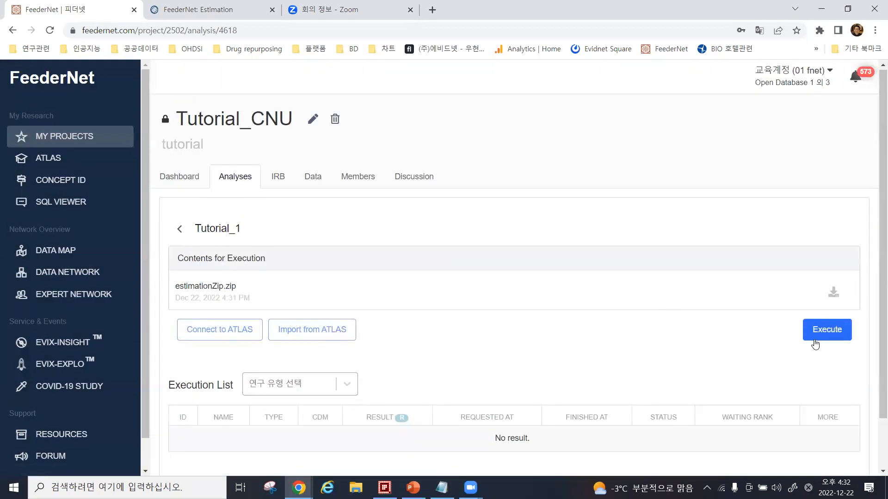
Step: Reopen the research execution request, check its selected CDMs, R version and name, and close it without submitting
{"action": "left_click", "coordinate": [820, 335]}
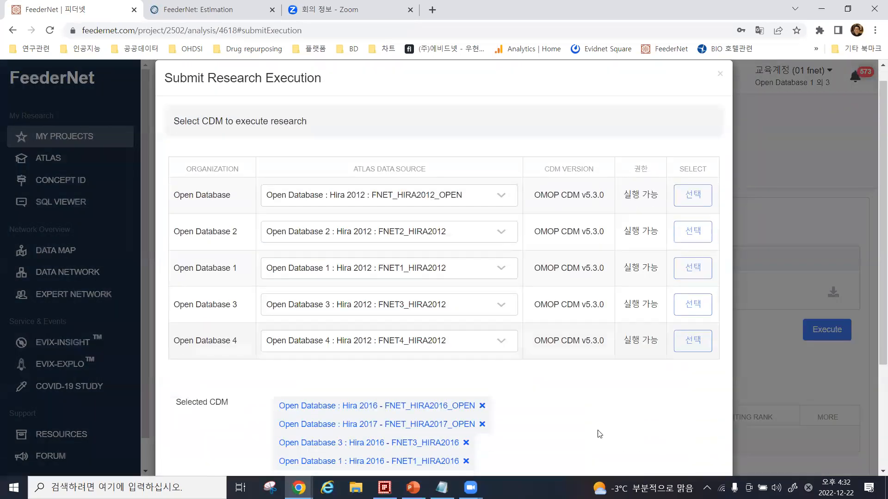
{"action": "scroll", "coordinate": [597, 433], "scroll_direction": "down", "scroll_amount": 3}
{"action": "left_click", "coordinate": [606, 440]}
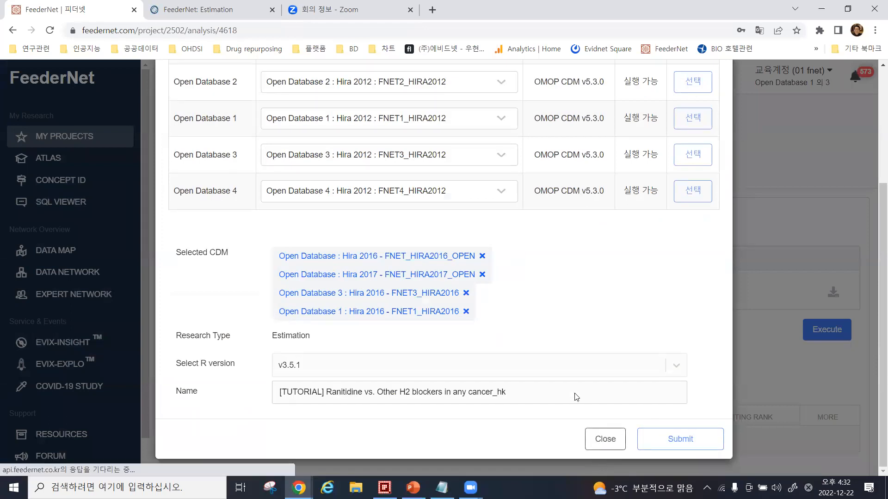
Step: Open the existing analysis in the project "[TUTORIAL] Ranitidine vs. Other H2 blockers in any cancer" and show its execution list
{"action": "scroll", "coordinate": [342, 345], "scroll_direction": "down", "scroll_amount": 1}
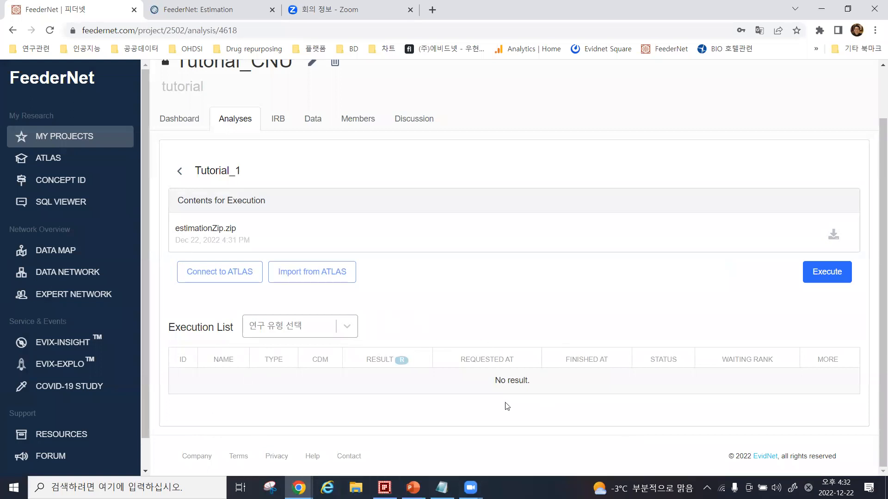
{"action": "left_click", "coordinate": [76, 141]}
{"action": "scroll", "coordinate": [380, 245], "scroll_direction": "down", "scroll_amount": 4}
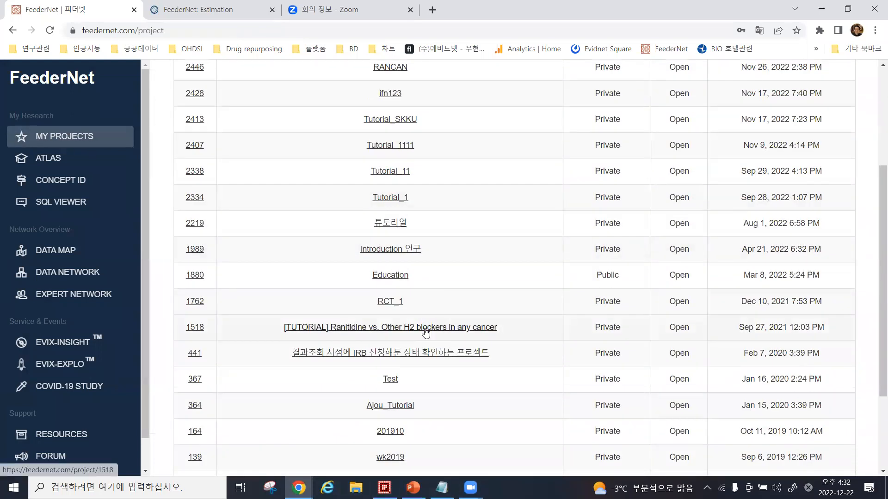
{"action": "left_click", "coordinate": [381, 325]}
{"action": "left_click", "coordinate": [236, 177]}
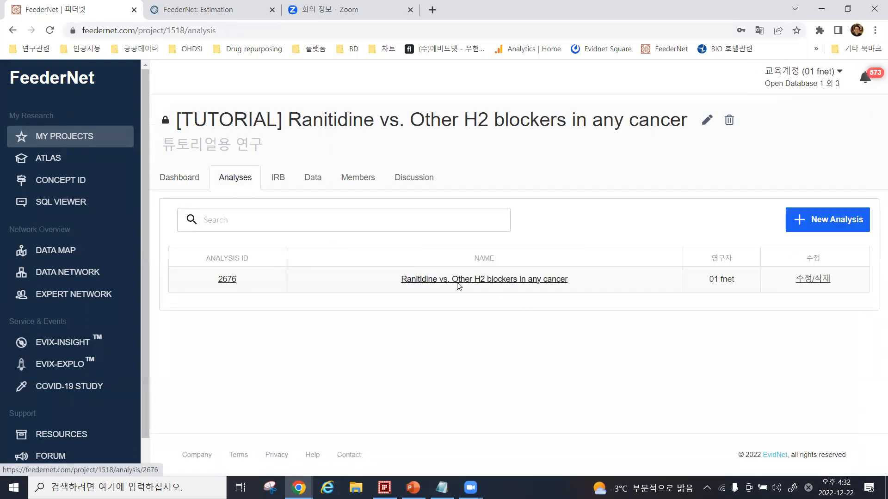
{"action": "left_click", "coordinate": [456, 279]}
{"action": "scroll", "coordinate": [544, 274], "scroll_direction": "down", "scroll_amount": 5}
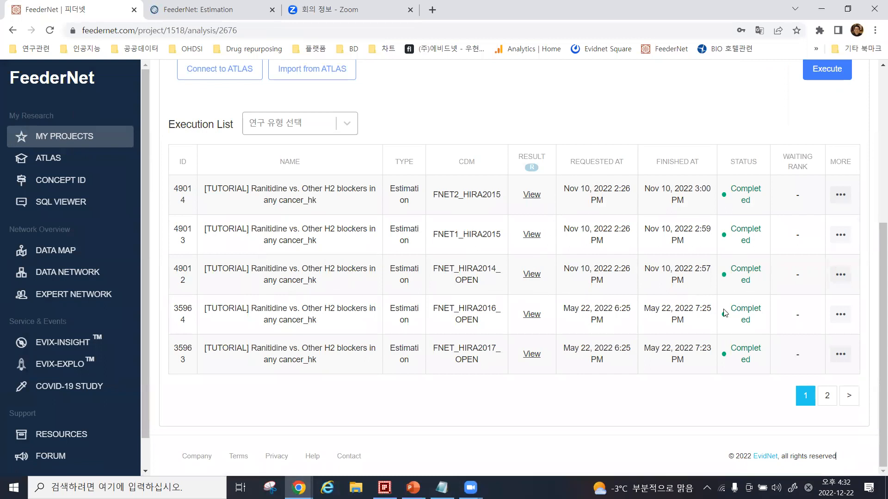
Step: Open the FNET_HIRA2016_OPEN execution result in Shiny and show the power details of New analysis 1
{"action": "left_click", "coordinate": [535, 317]}
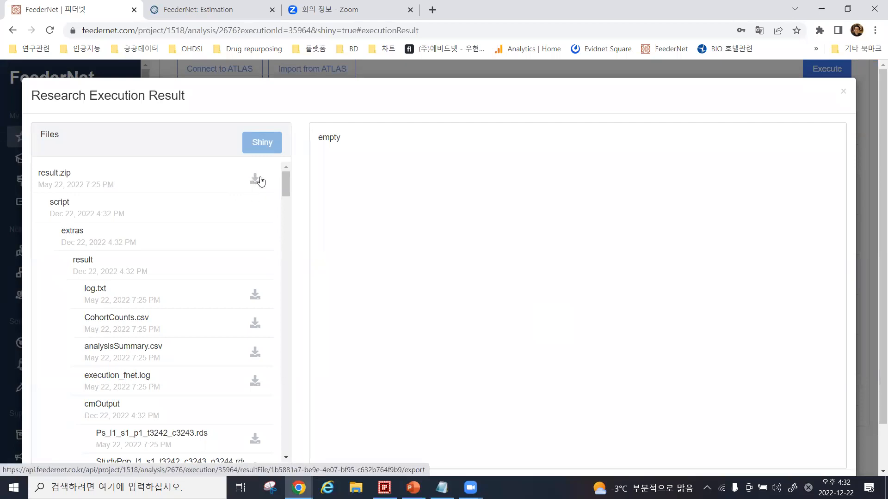
{"action": "left_click", "coordinate": [265, 149]}
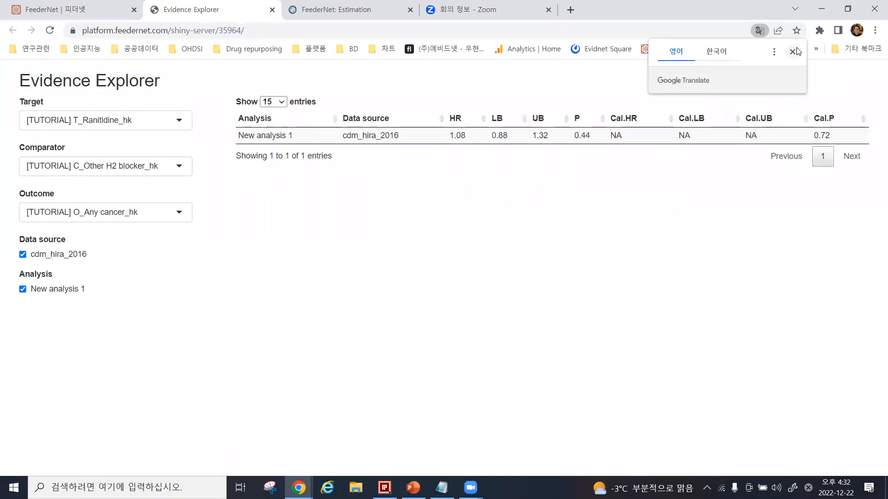
{"action": "left_click", "coordinate": [792, 51]}
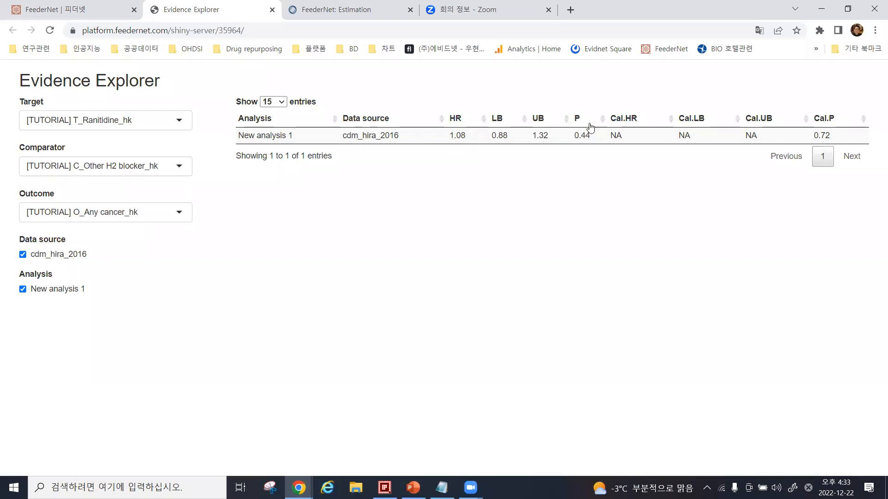
{"action": "left_click", "coordinate": [431, 138]}
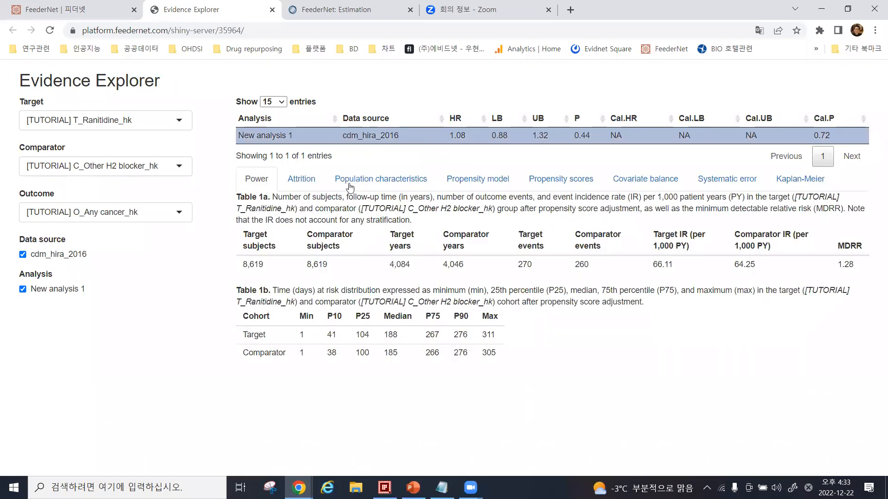
Step: Try to display the attrition results of New analysis 1, reloading the Evidence Explorer after each attempt
{"action": "left_click", "coordinate": [303, 180]}
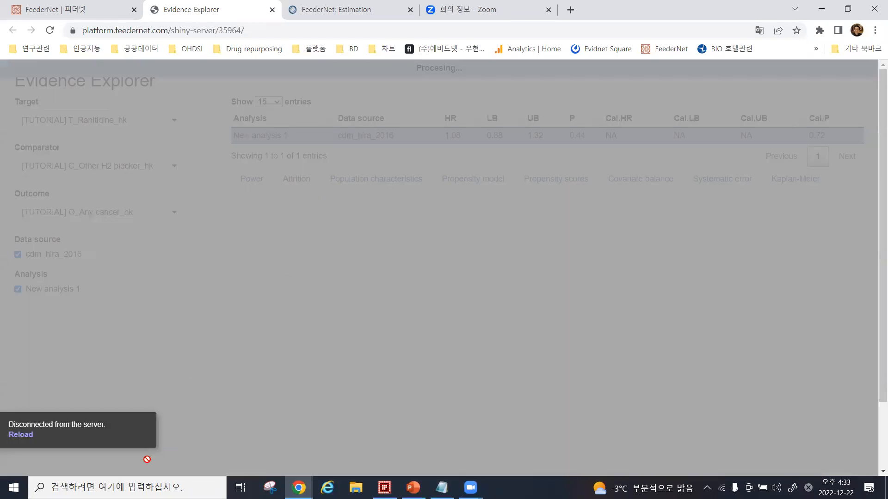
{"action": "left_click", "coordinate": [21, 435]}
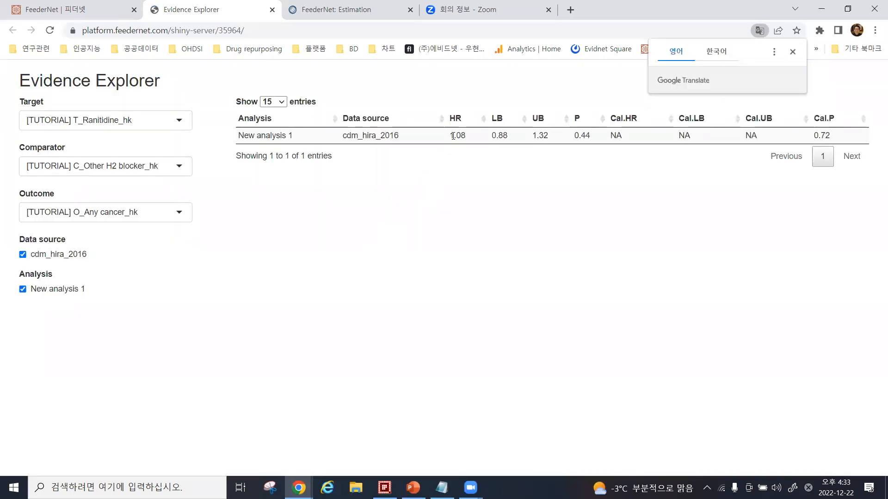
{"action": "left_click", "coordinate": [453, 135]}
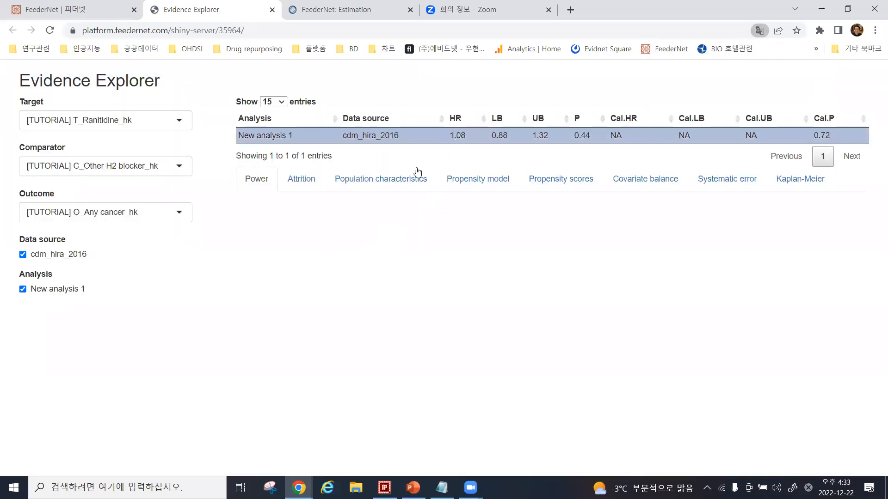
{"action": "left_click", "coordinate": [305, 183]}
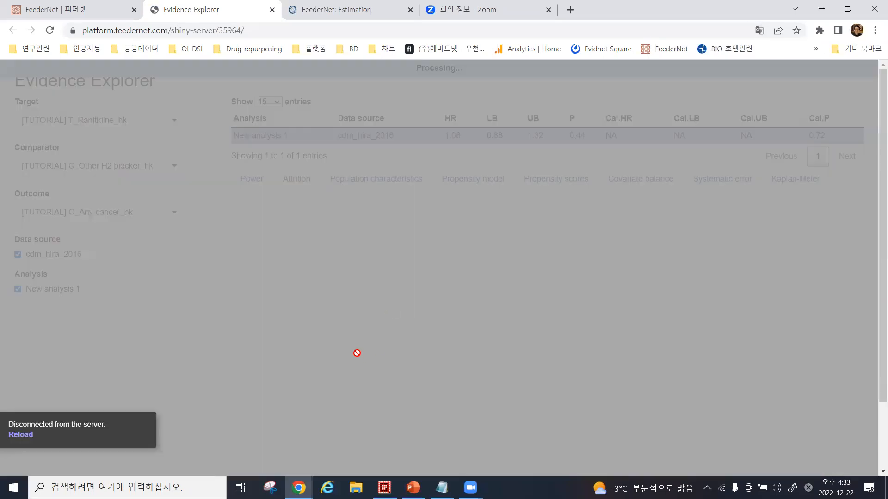
{"action": "left_click", "coordinate": [39, 435]}
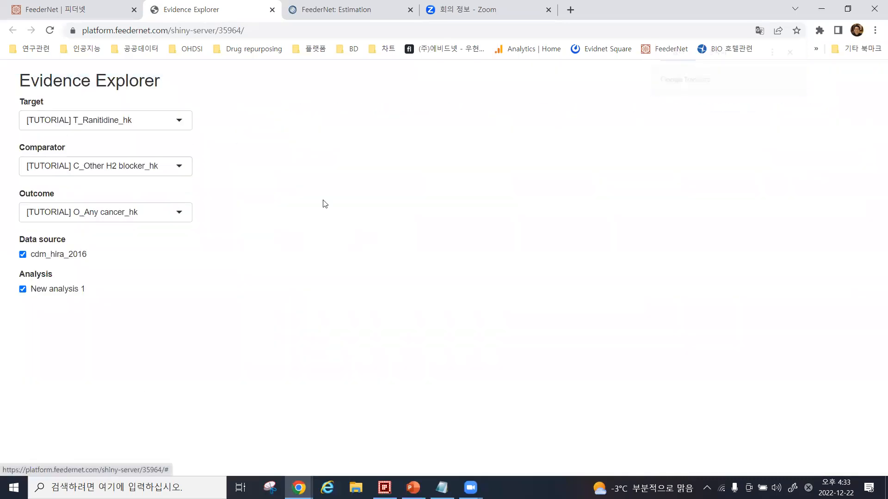
Step: Select New analysis 1 and review its population characteristics and propensity model tables
{"action": "left_click", "coordinate": [492, 137]}
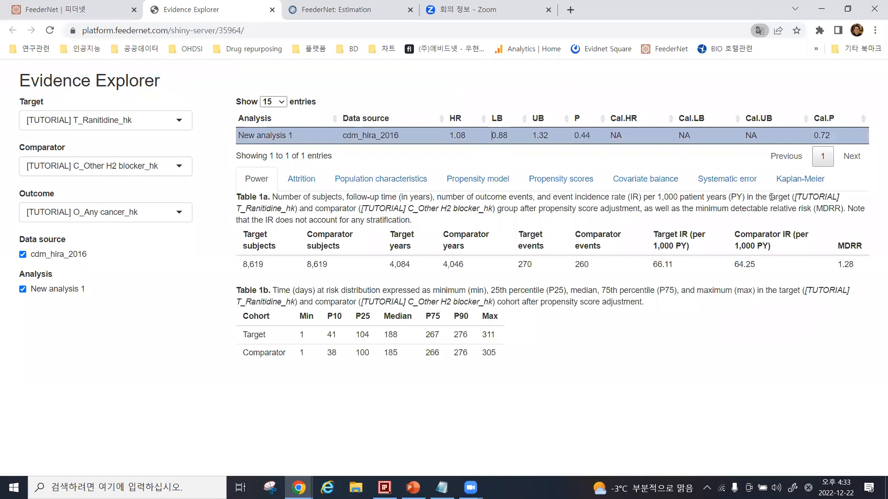
{"action": "left_click", "coordinate": [389, 185]}
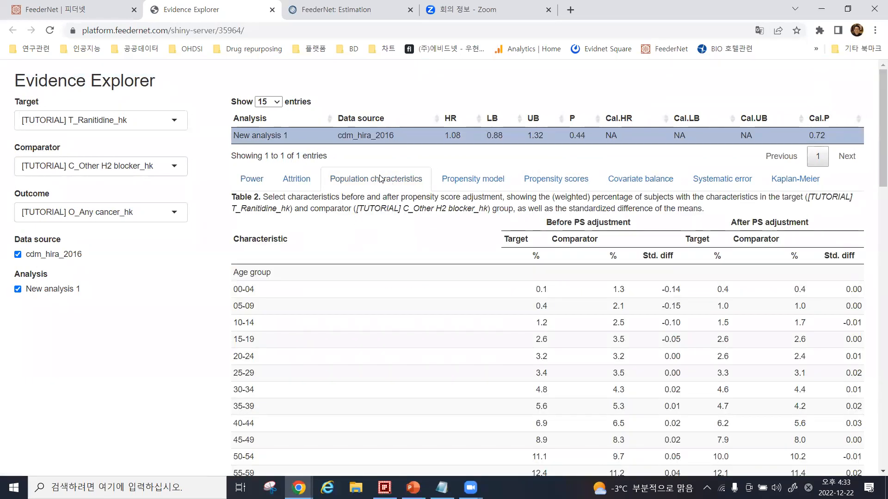
{"action": "scroll", "coordinate": [662, 308], "scroll_direction": "down", "scroll_amount": 1}
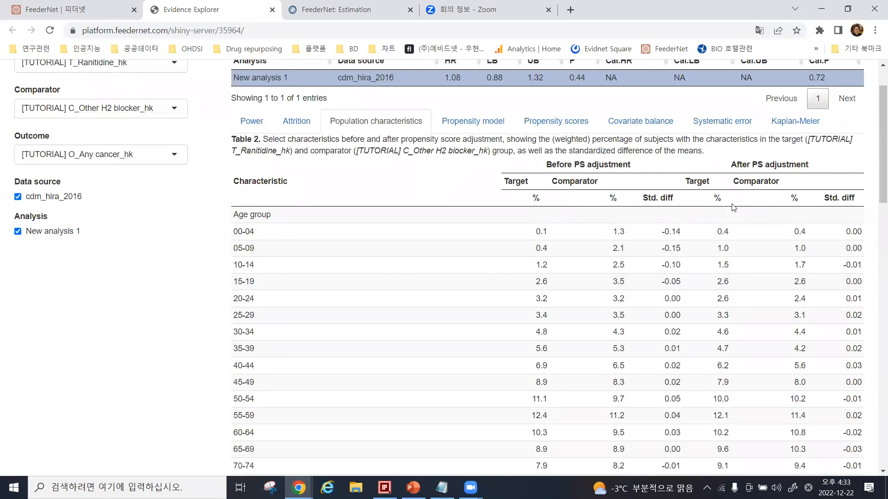
{"action": "scroll", "coordinate": [734, 207], "scroll_direction": "down", "scroll_amount": 4}
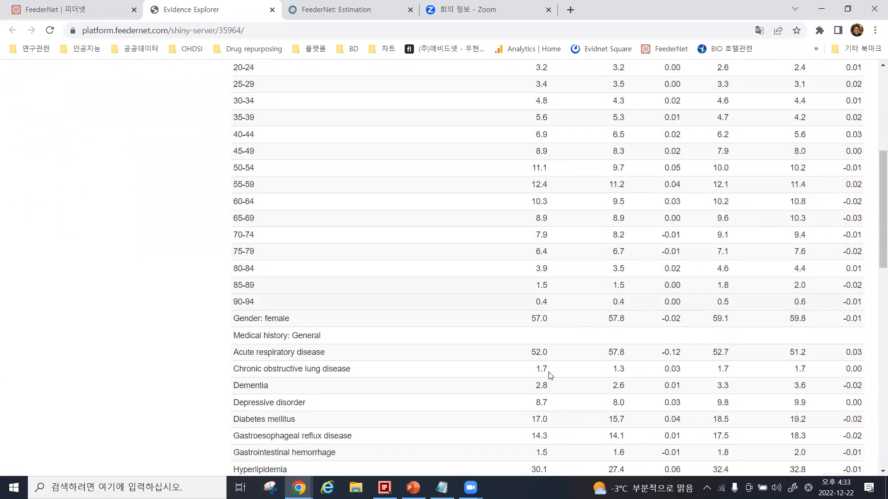
{"action": "scroll", "coordinate": [550, 376], "scroll_direction": "down", "scroll_amount": 4}
{"action": "scroll", "coordinate": [452, 398], "scroll_direction": "up", "scroll_amount": 10}
{"action": "left_click", "coordinate": [478, 181]}
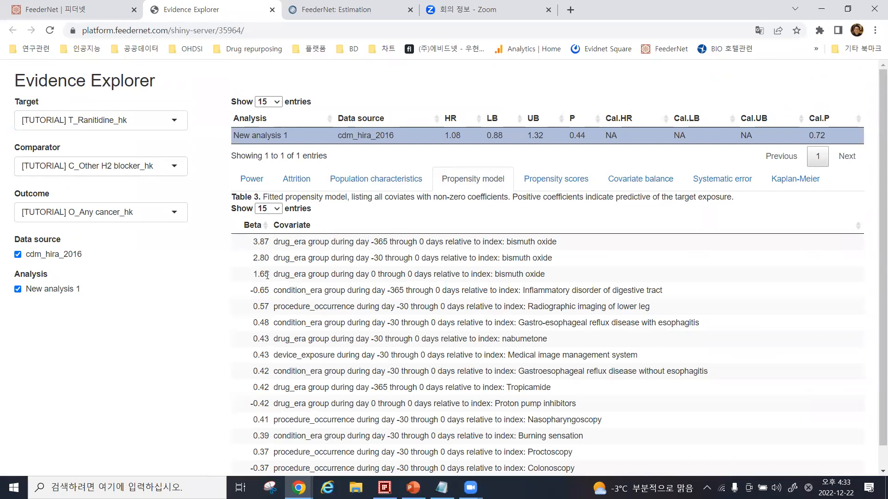
Step: Try to display the propensity scores of New analysis 1, reloading the Evidence Explorer after each attempt
{"action": "left_click", "coordinate": [557, 180]}
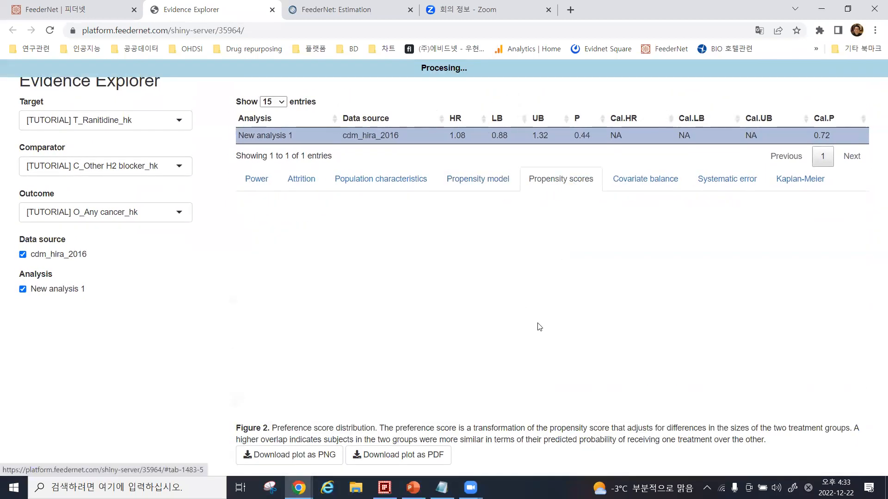
{"action": "left_click", "coordinate": [49, 441]}
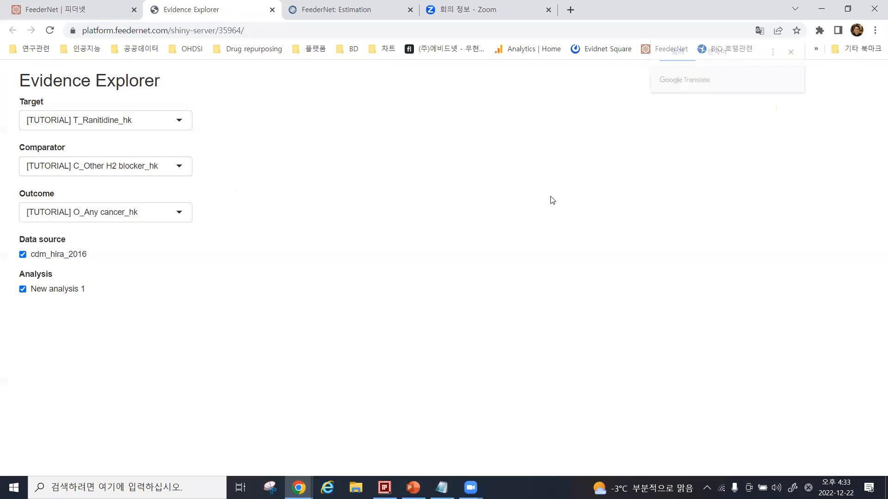
{"action": "left_click", "coordinate": [561, 136]}
{"action": "left_click", "coordinate": [565, 179]}
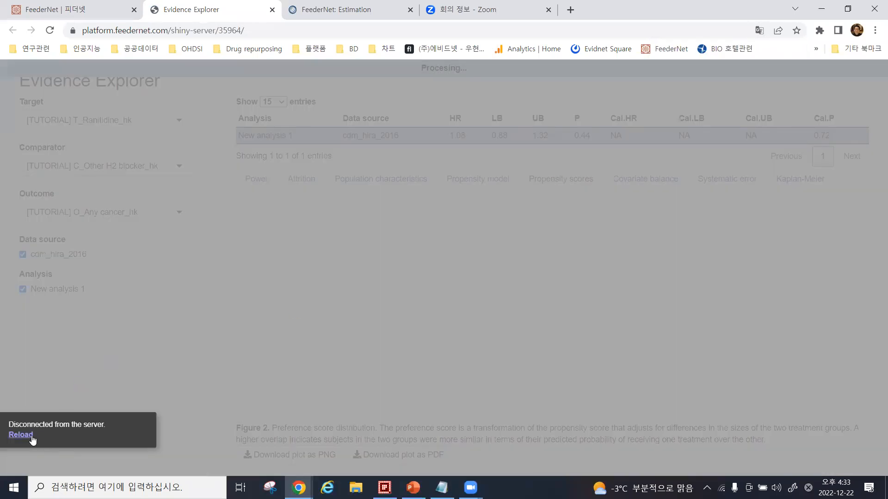
{"action": "left_click", "coordinate": [28, 435]}
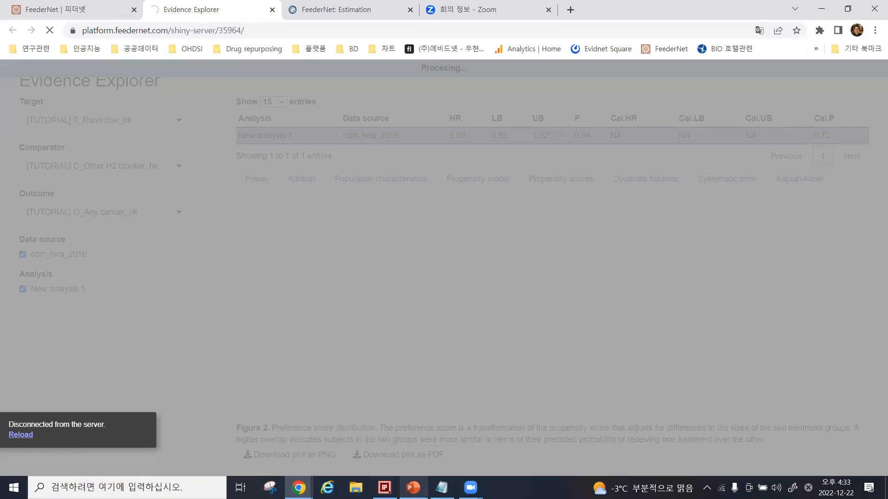
Step: Switch to the PowerPoint deck and examine the example attrition diagram on slide 88 and the Kaplan-Meier plot on slide 94
{"action": "left_click", "coordinate": [413, 488]}
{"action": "scroll", "coordinate": [63, 357], "scroll_direction": "down", "scroll_amount": 8}
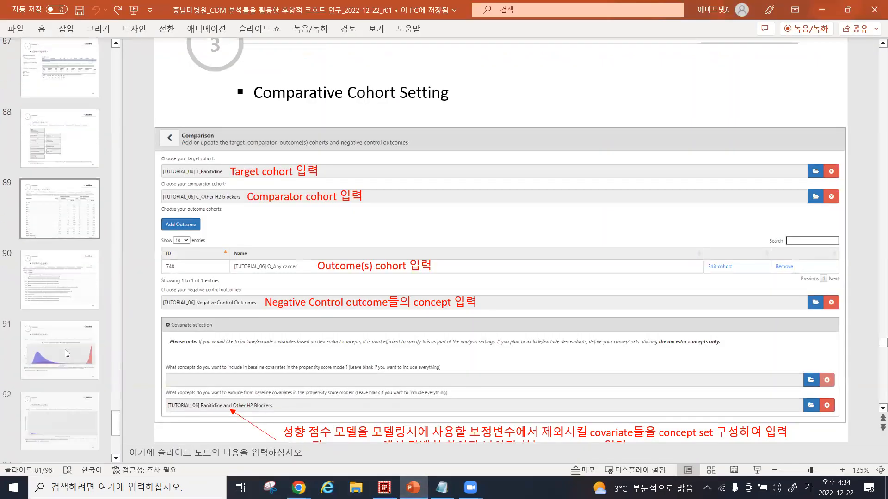
{"action": "left_click", "coordinate": [63, 130]}
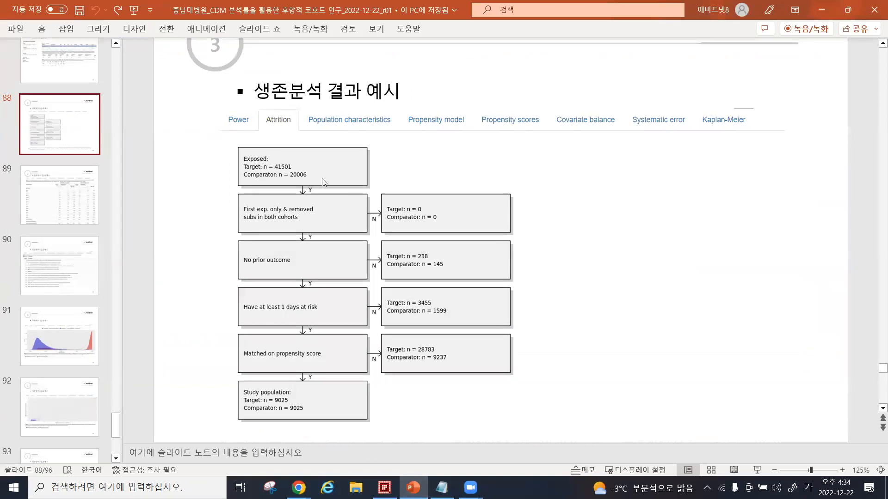
{"action": "scroll", "coordinate": [321, 178], "scroll_direction": "up", "scroll_amount": 2}
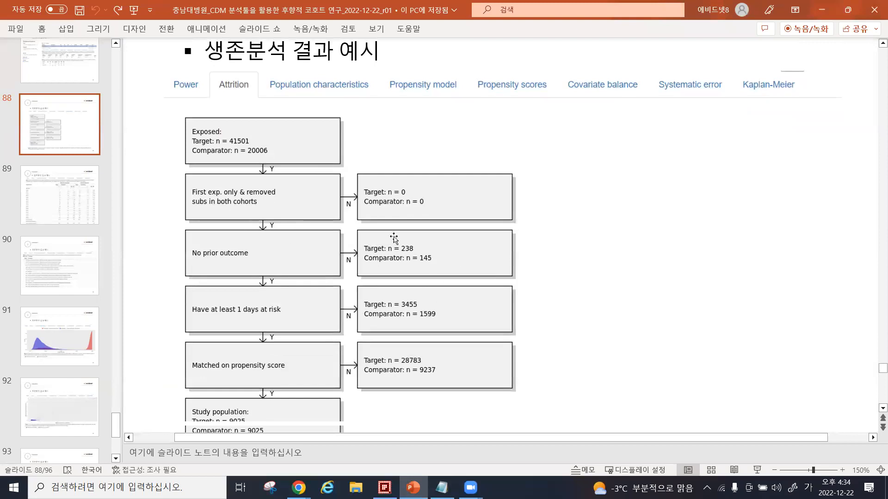
{"action": "scroll", "coordinate": [390, 240], "scroll_direction": "down", "scroll_amount": 1}
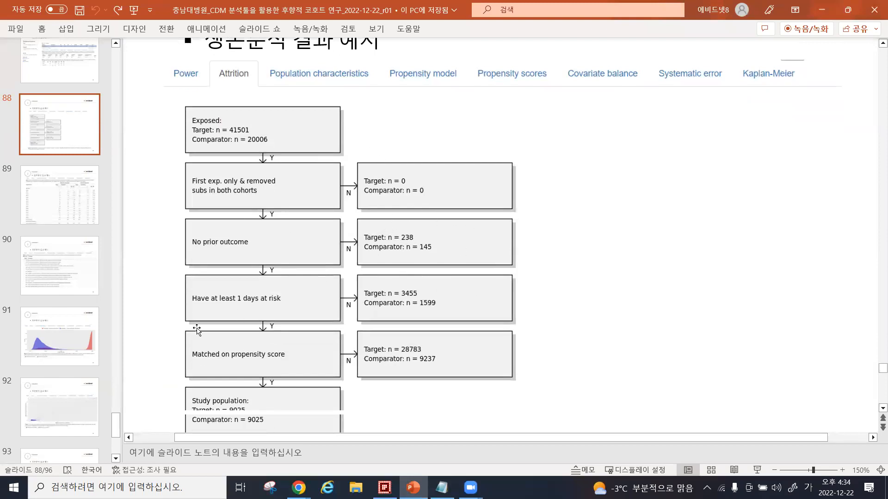
{"action": "scroll", "coordinate": [71, 329], "scroll_direction": "down", "scroll_amount": 3}
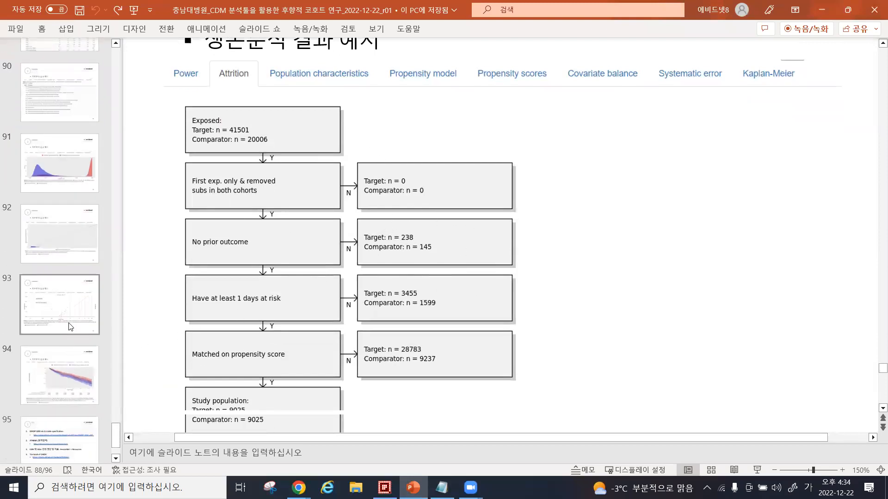
{"action": "left_click", "coordinate": [75, 383]}
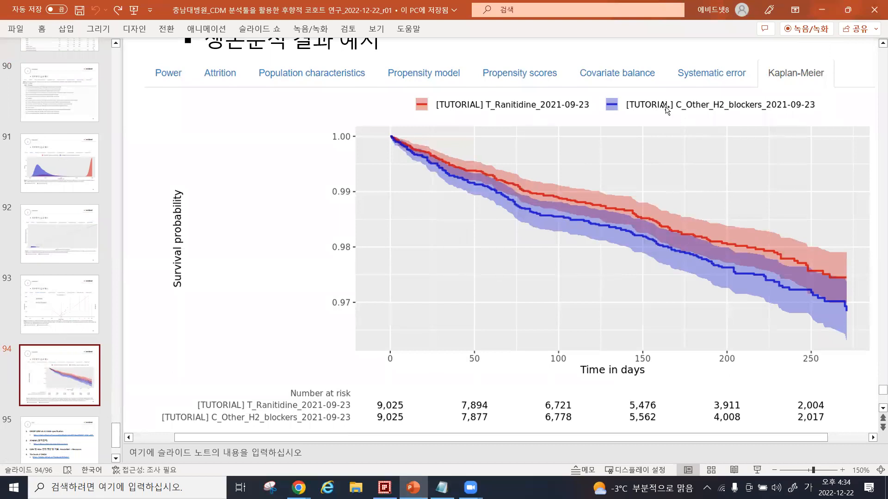
{"action": "scroll", "coordinate": [542, 175], "scroll_direction": "down", "scroll_amount": 2}
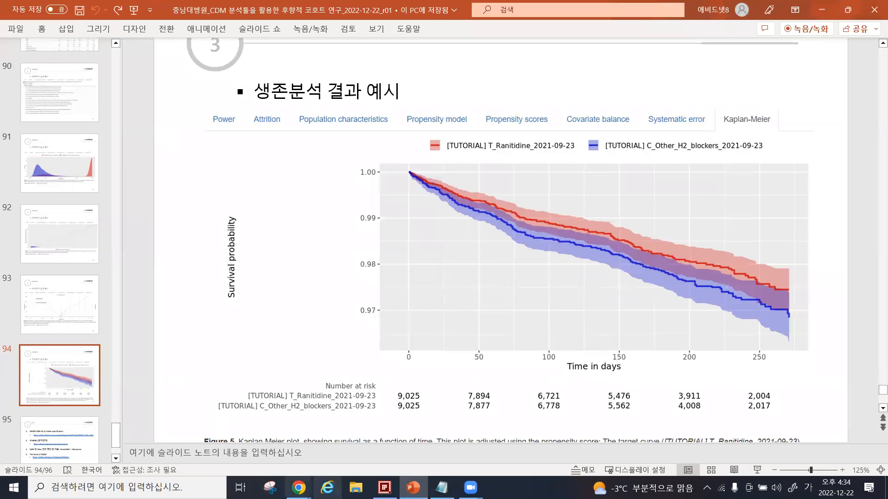
Step: Return to Chrome and close the Evidence Explorer page
{"action": "left_click", "coordinate": [299, 488]}
{"action": "left_click", "coordinate": [274, 456]}
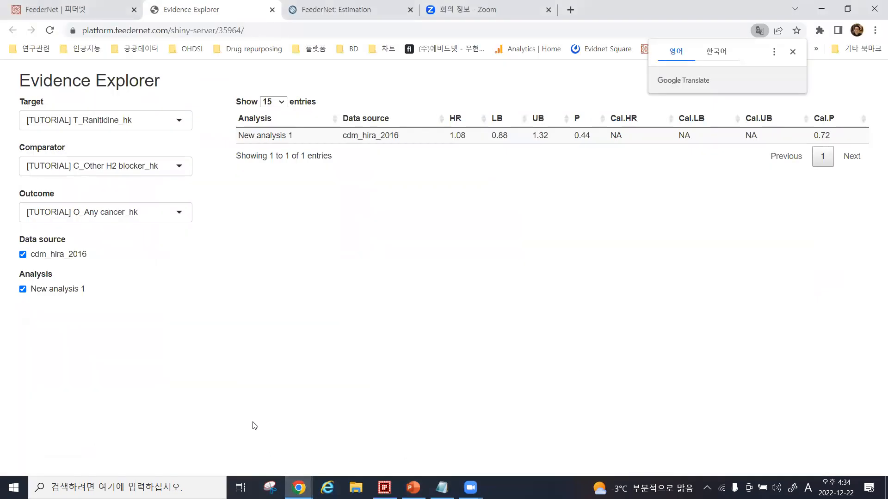
{"action": "left_click", "coordinate": [272, 9]}
{"action": "left_click", "coordinate": [249, 19]}
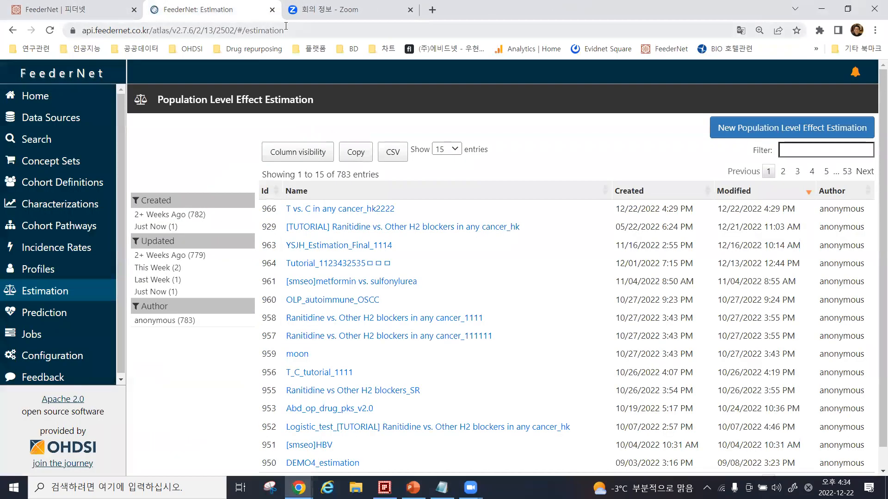
Step: Switch back to the PowerPoint deck and show the reference links on slide 95
{"action": "left_click", "coordinate": [413, 487]}
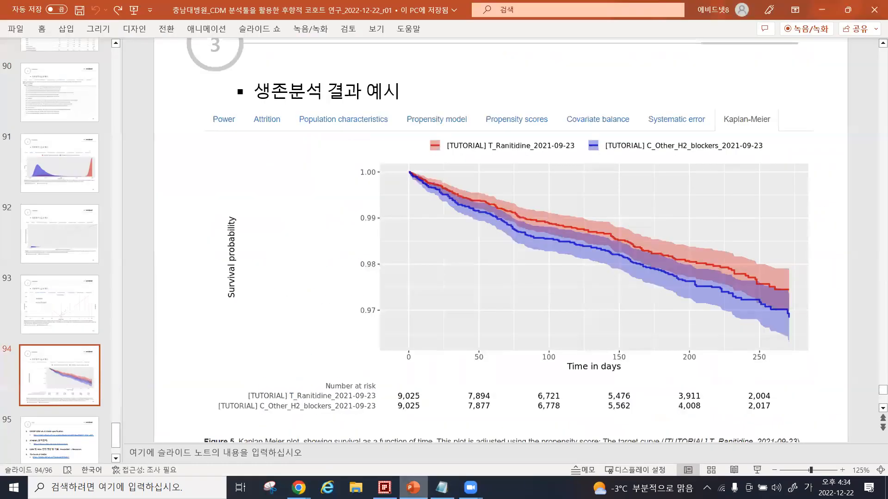
{"action": "left_click", "coordinate": [67, 429]}
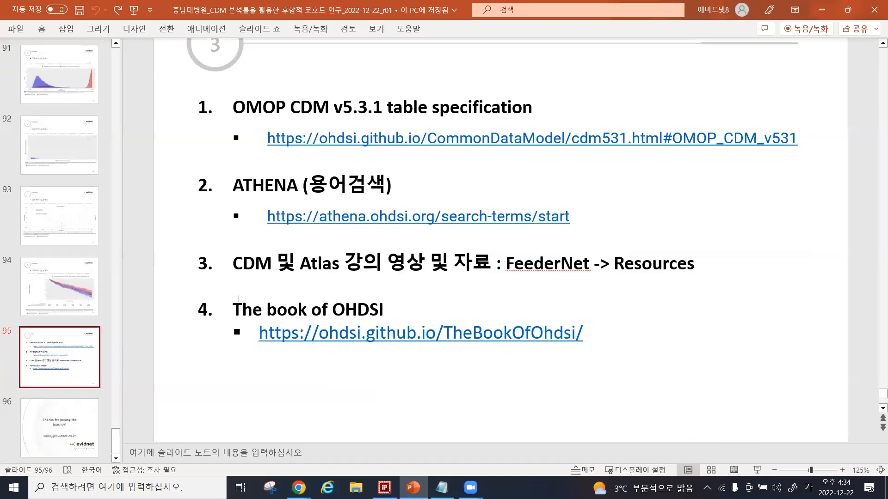
{"action": "scroll", "coordinate": [241, 296], "scroll_direction": "up", "scroll_amount": 2}
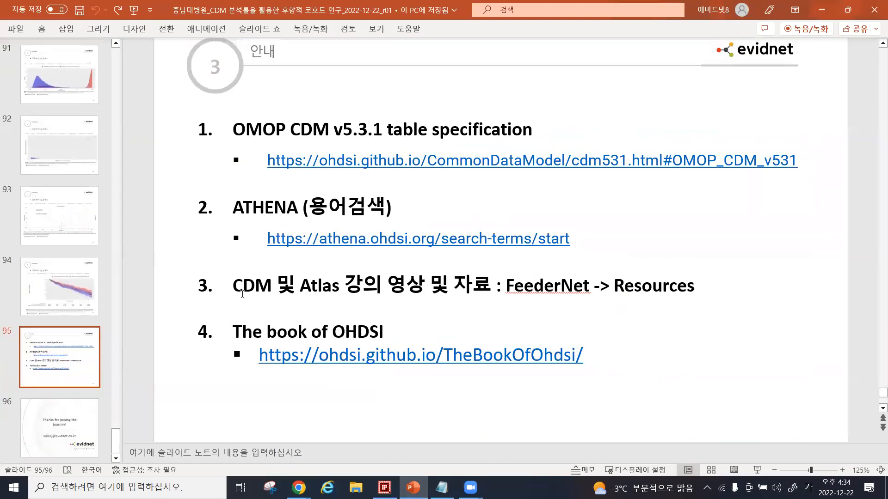